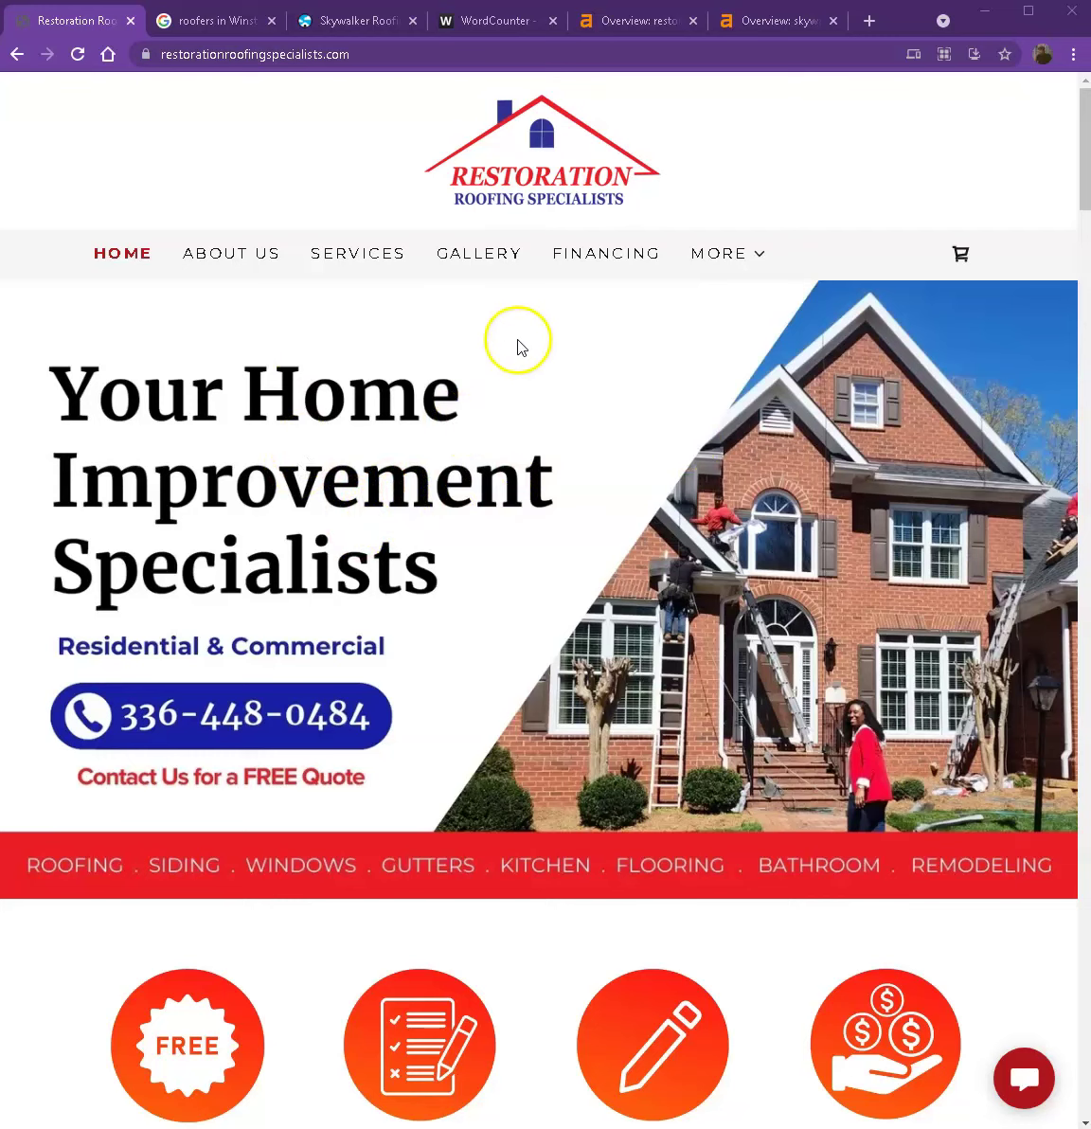
Step: Scroll down through the Restoration Roofing homepage sections to the pricing graphic
scroll(407, 492, "down", 1)
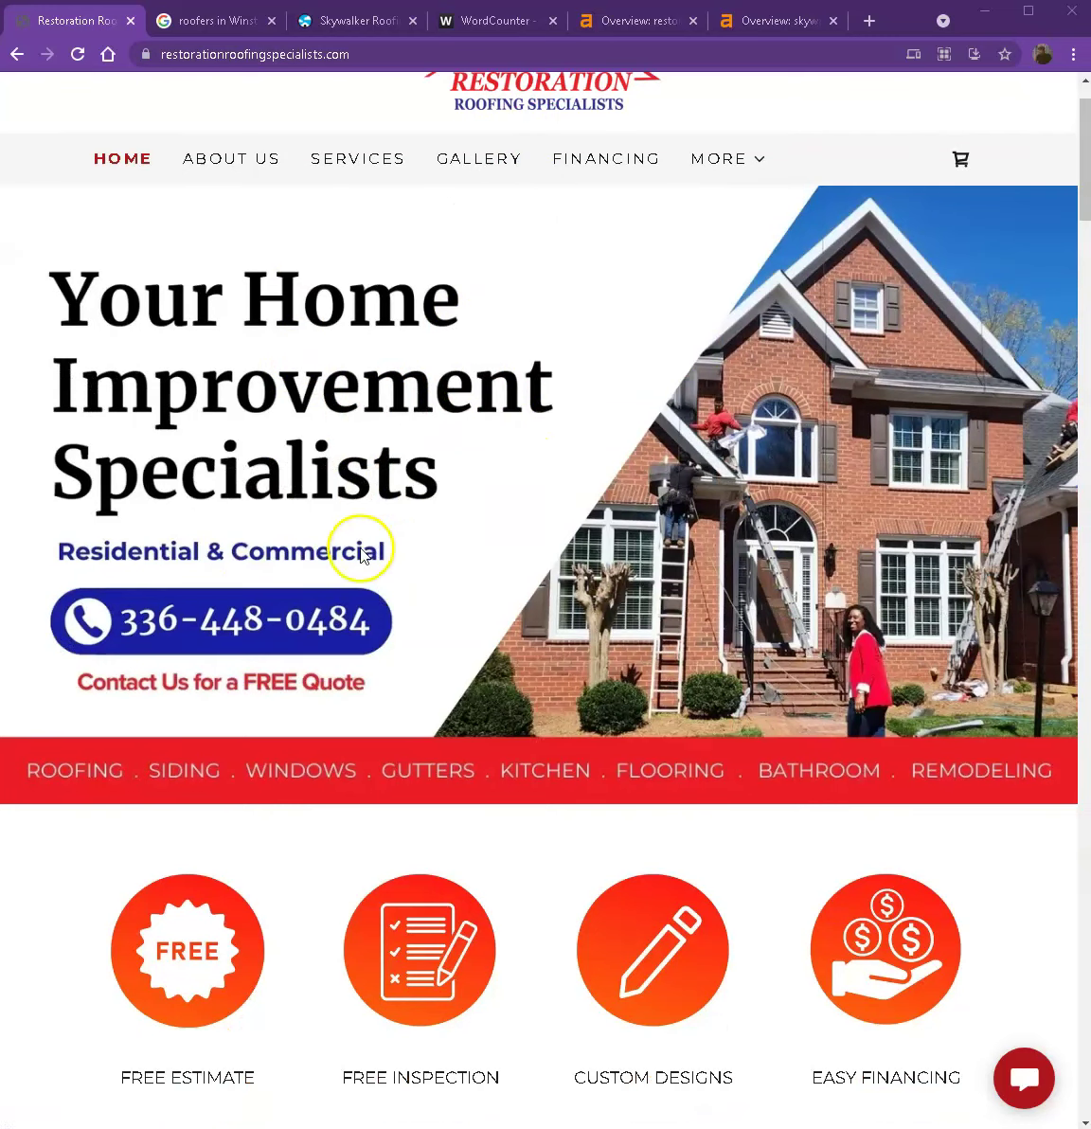
scroll(402, 635, "down", 4)
scroll(403, 637, "down", 8)
scroll(403, 640, "down", 5)
scroll(403, 640, "down", 5)
scroll(402, 639, "down", 6)
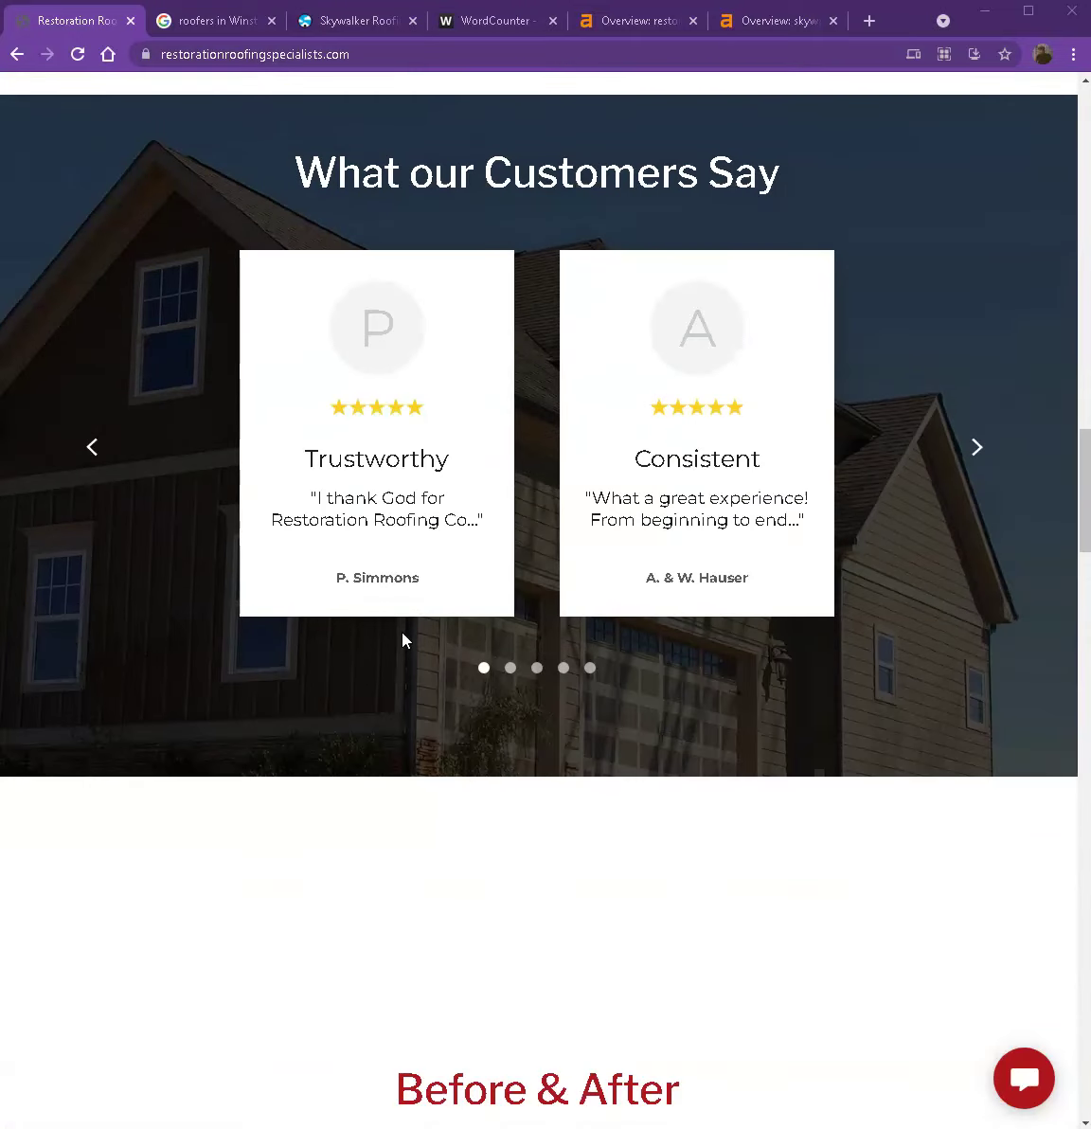
scroll(402, 639, "down", 4)
scroll(404, 634, "up", 4)
scroll(407, 631, "up", 1)
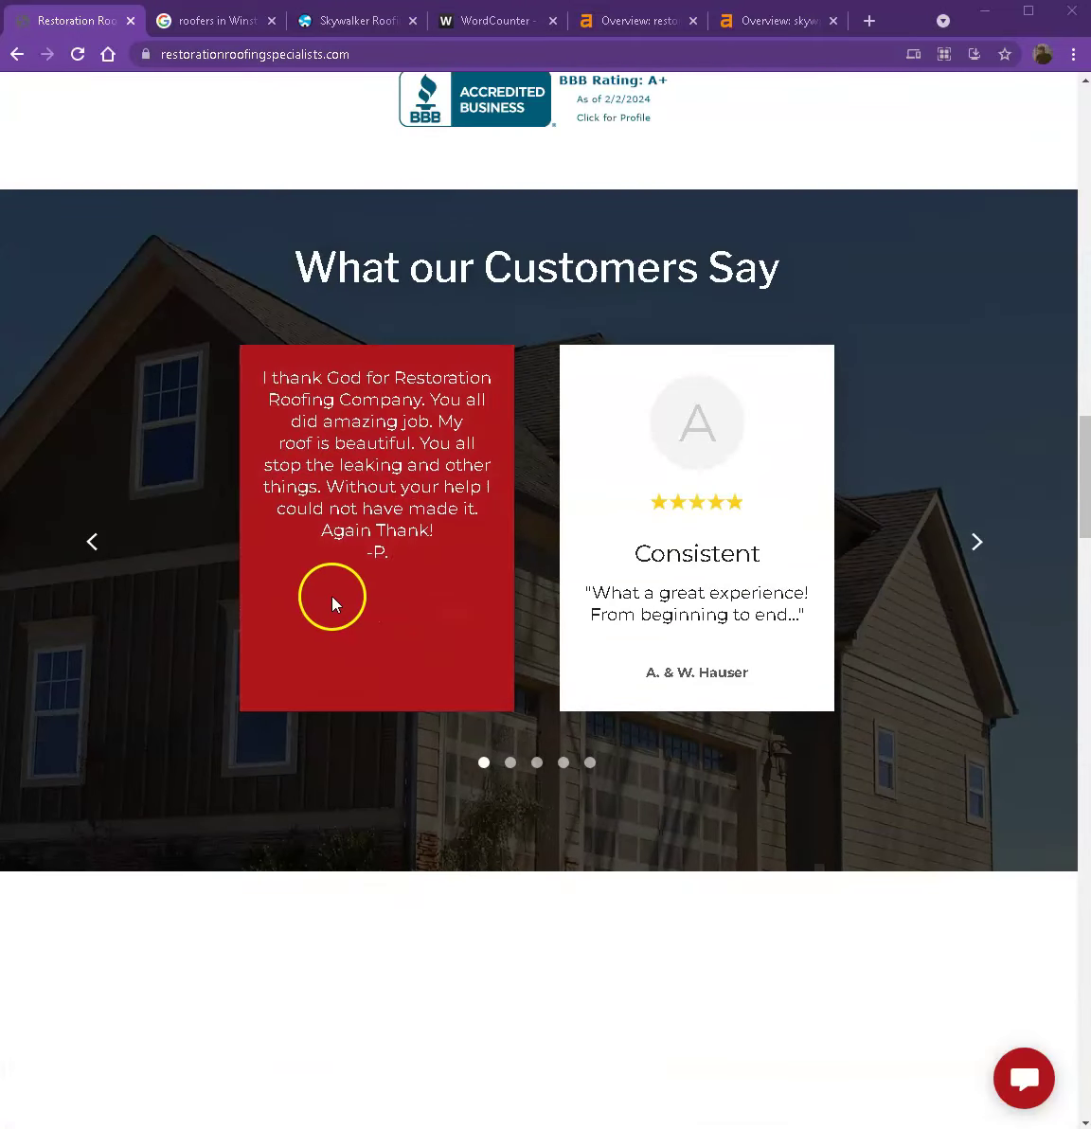
scroll(159, 495, "down", 1)
scroll(180, 559, "down", 4)
scroll(199, 606, "down", 8)
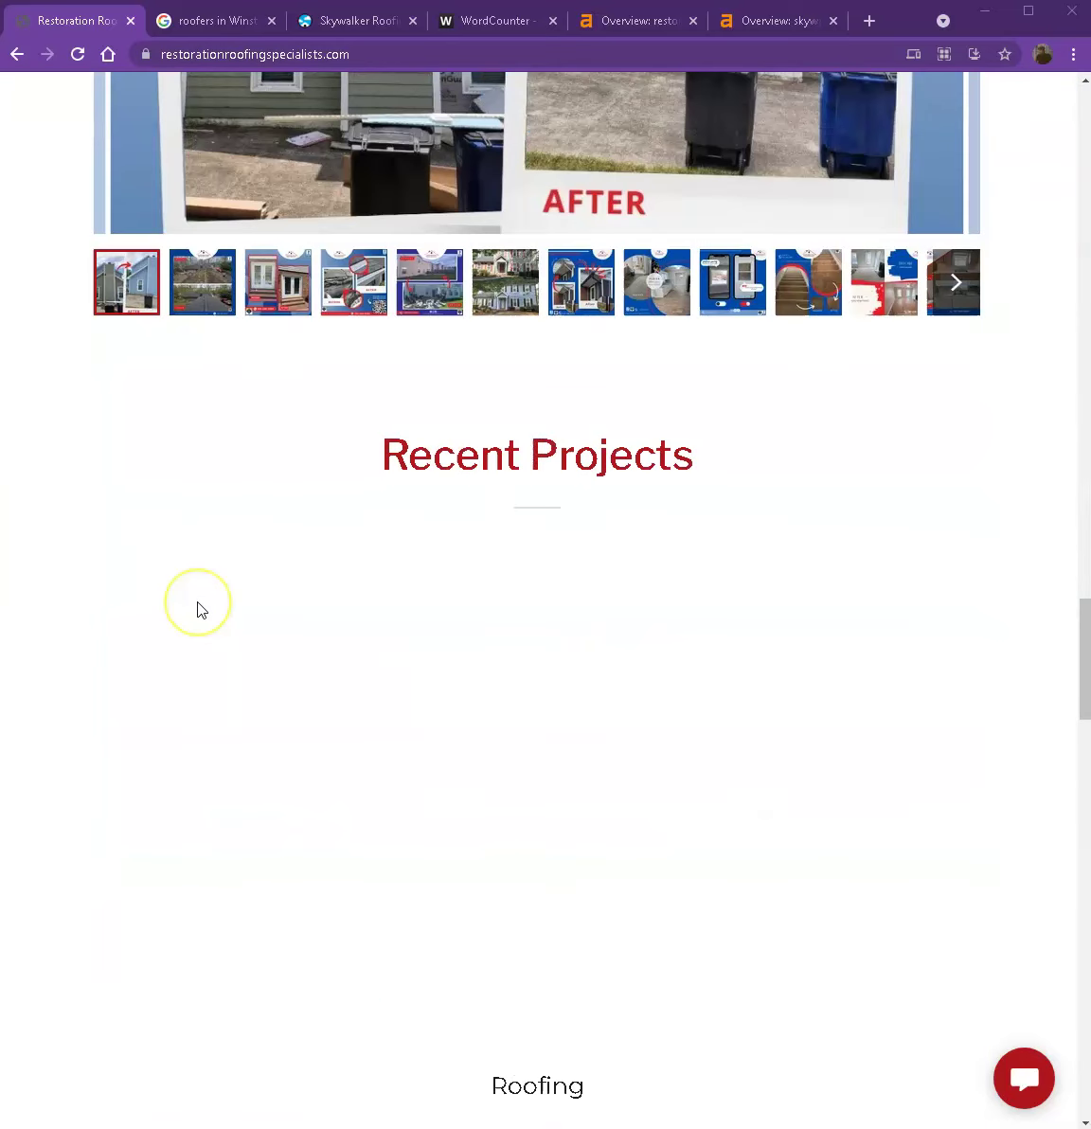
scroll(199, 607, "down", 4)
scroll(201, 601, "down", 5)
scroll(351, 637, "down", 1)
scroll(351, 680, "down", 4)
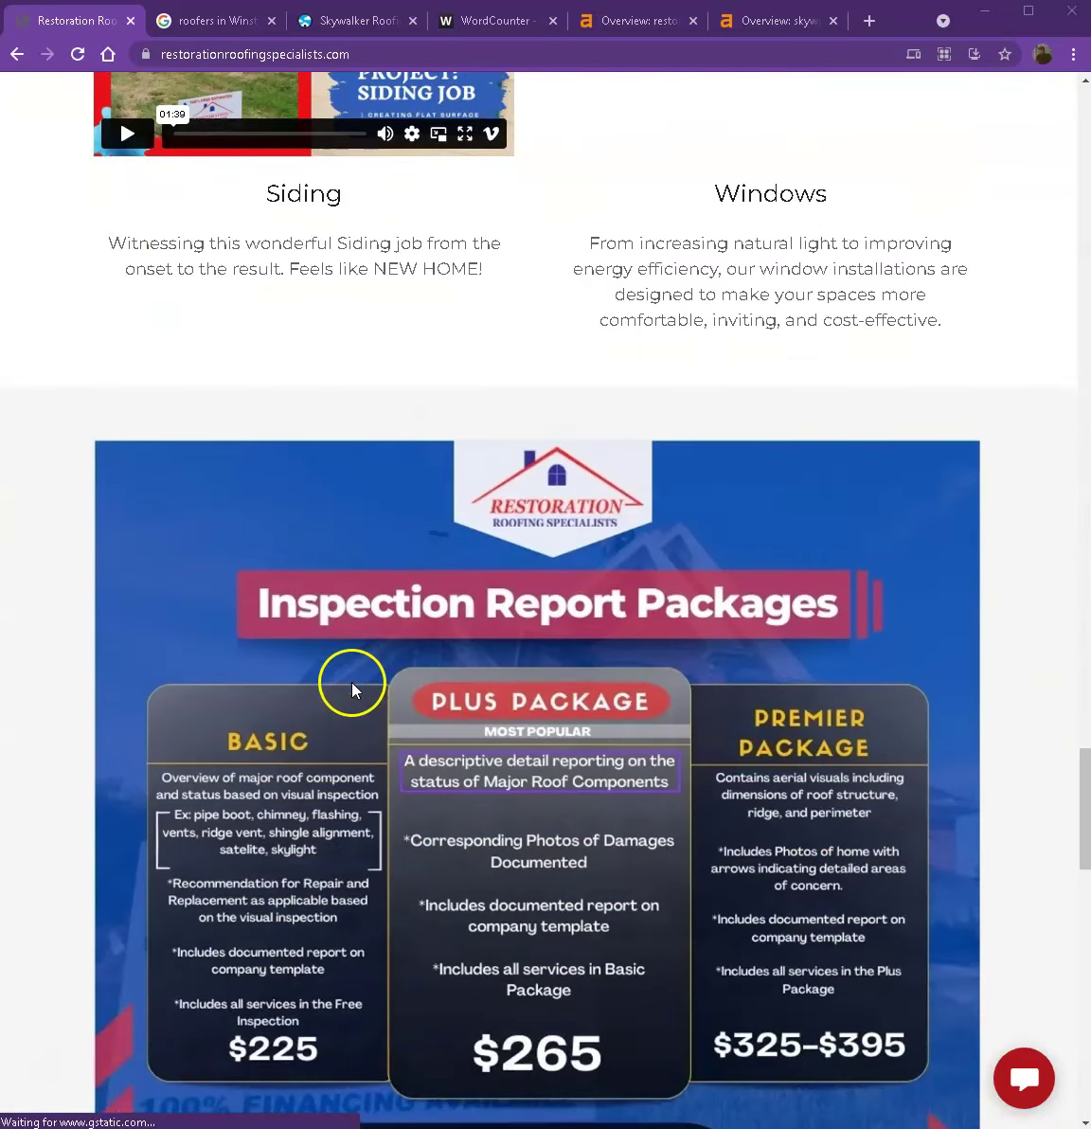
scroll(313, 663, "down", 4)
Step: Scroll back up to the Why Choose section, BBB A+ badge and testimonials
scroll(265, 617, "up", 10)
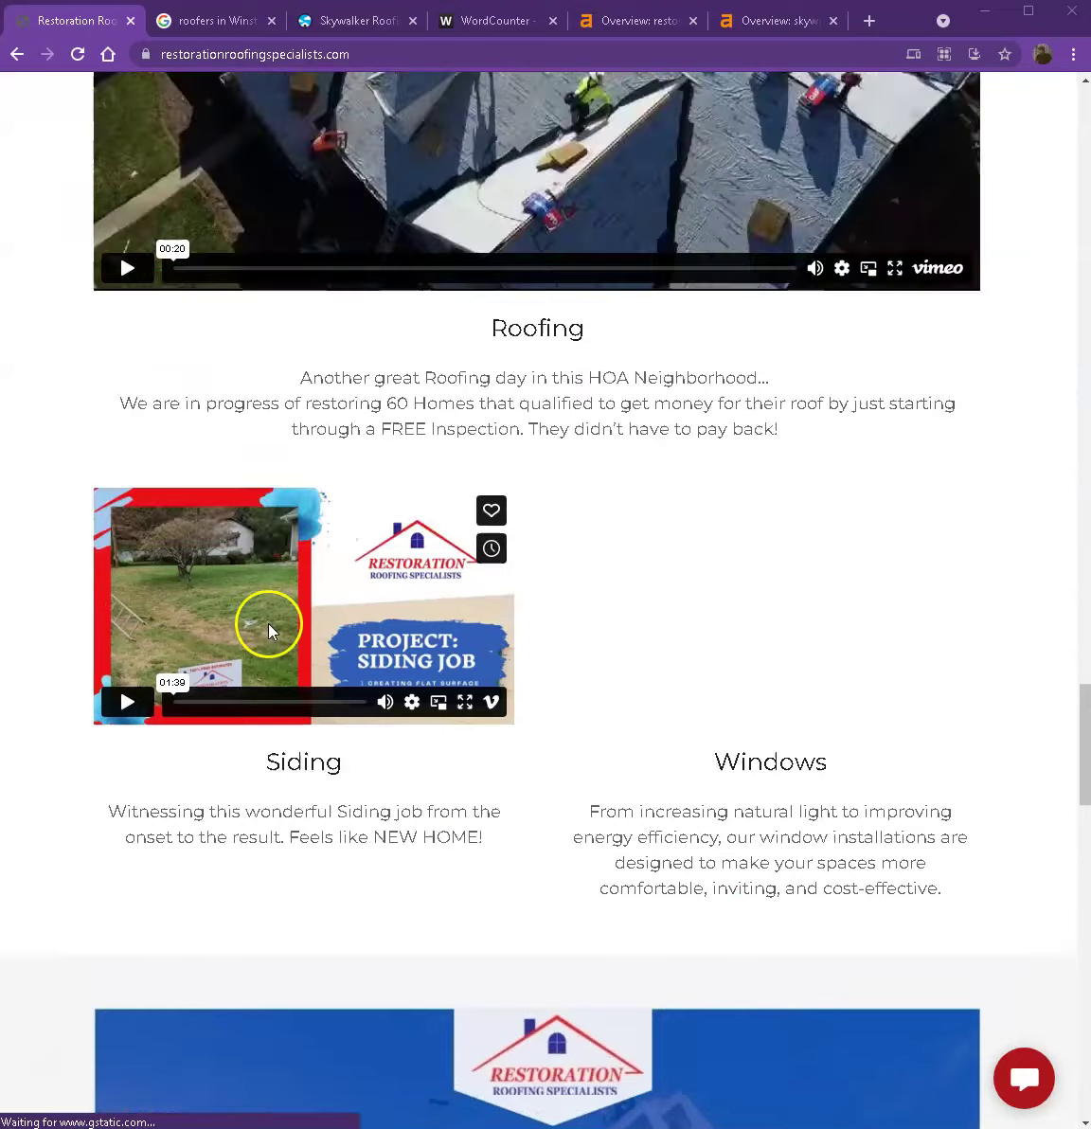
scroll(270, 625, "up", 6)
scroll(271, 630, "up", 2)
scroll(269, 606, "up", 2)
scroll(267, 582, "up", 5)
scroll(268, 584, "up", 3)
scroll(270, 588, "up", 3)
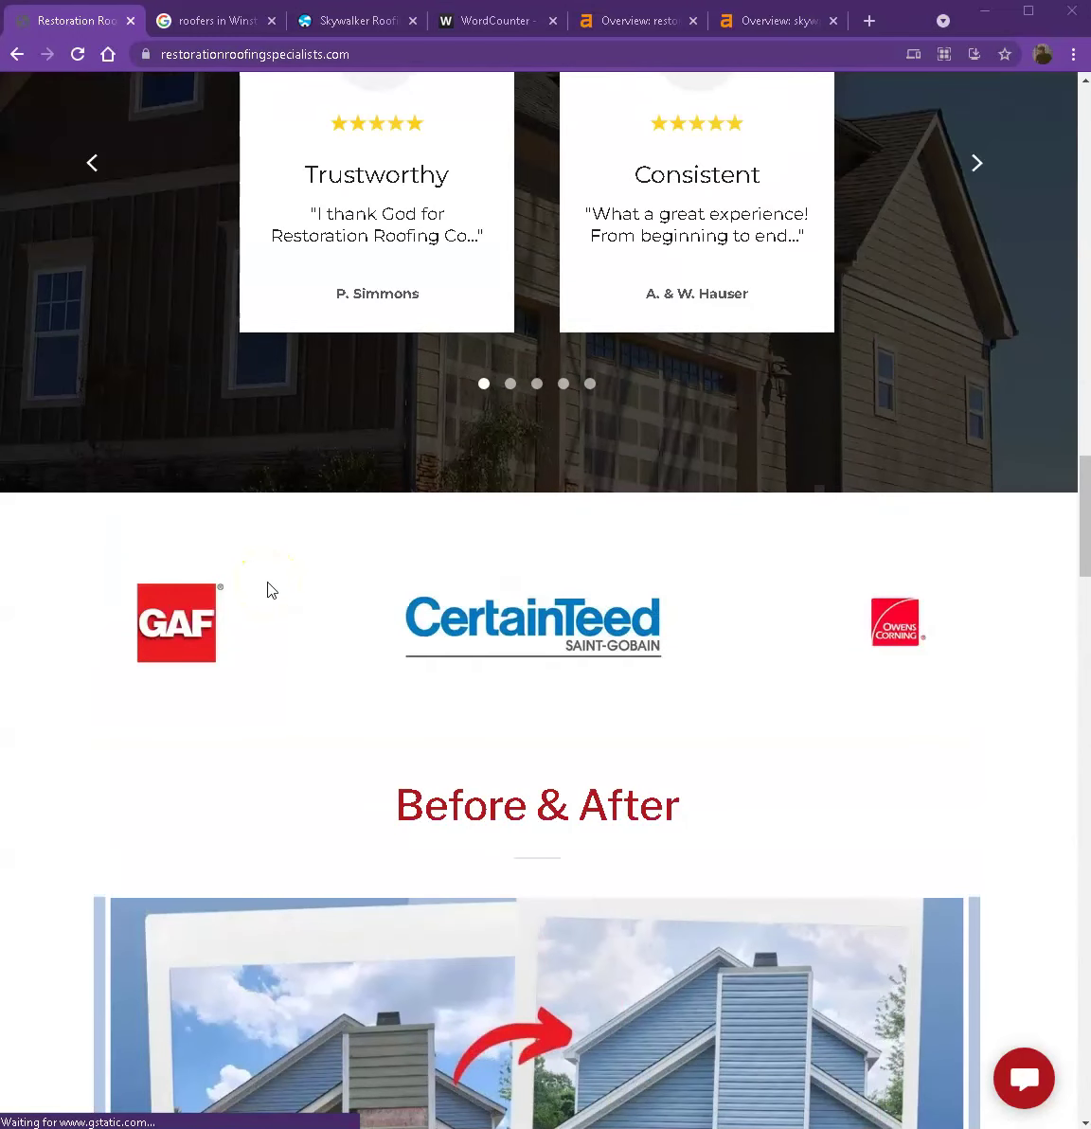
scroll(303, 583, "up", 4)
scroll(299, 580, "up", 3)
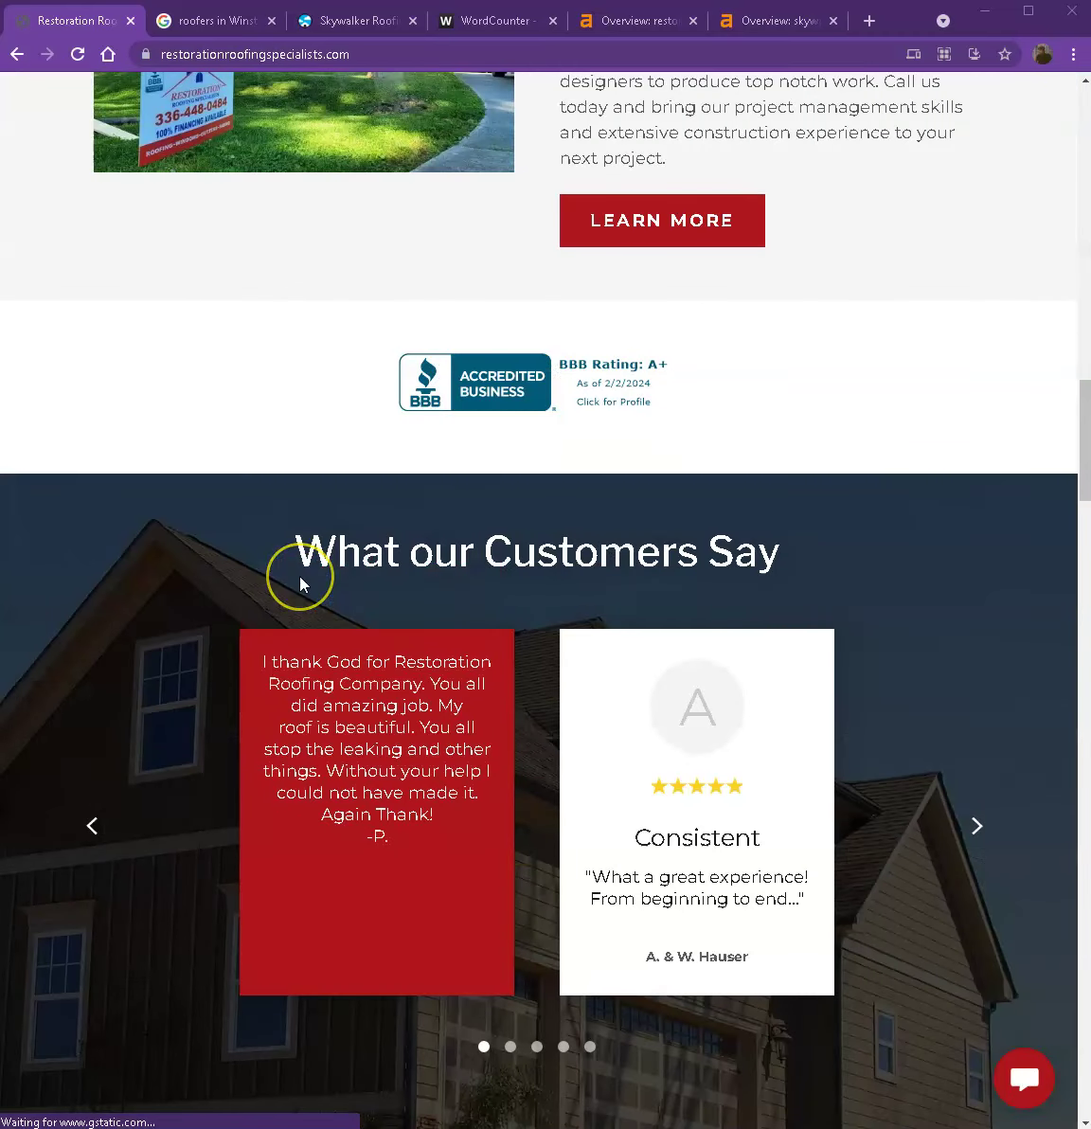
scroll(299, 581, "up", 3)
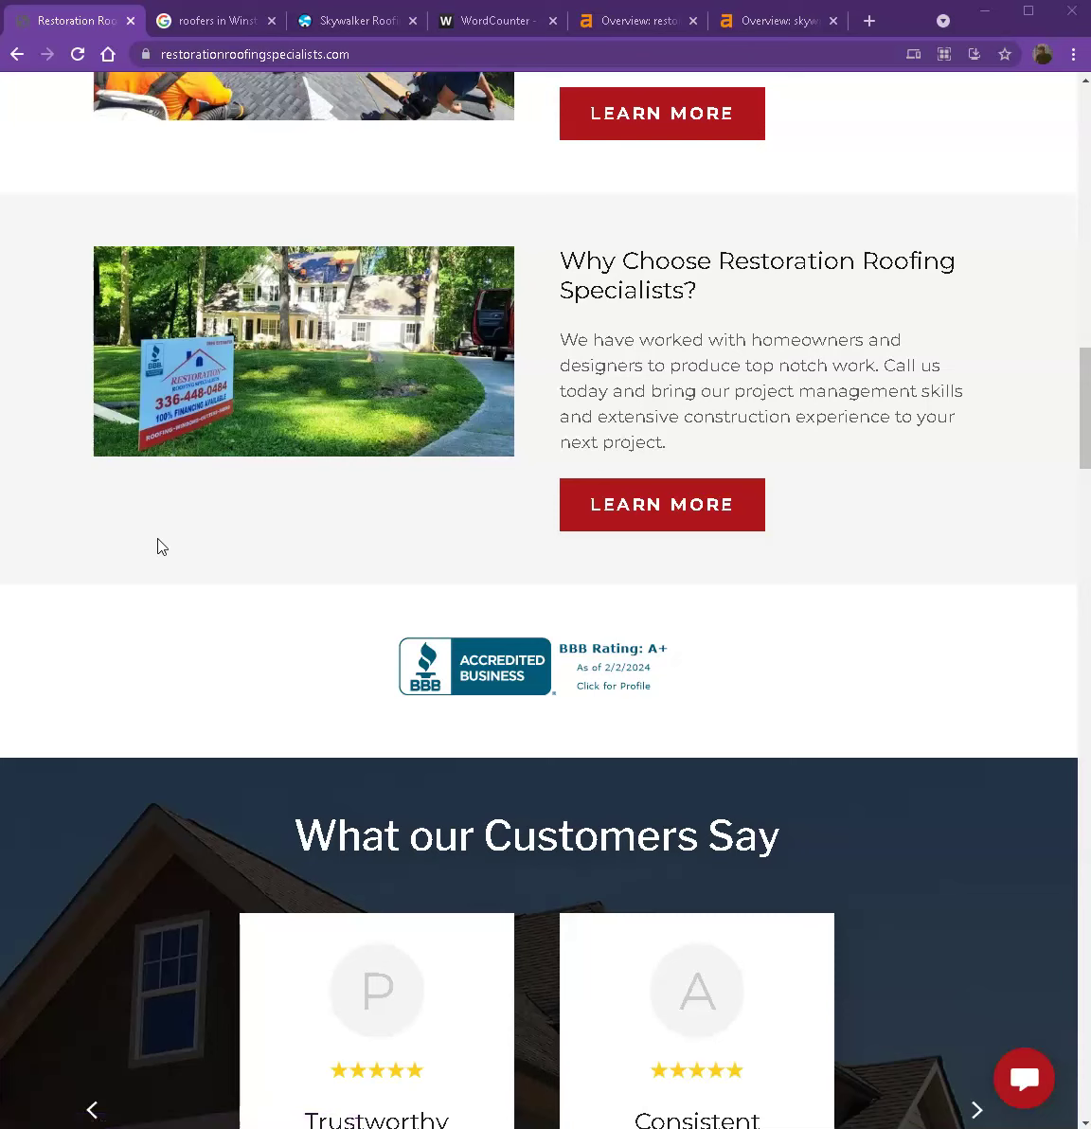
Step: Paste all homepage text into WordCounter (369 words, 3,467 characters), then return to the site
left_click(151, 559)
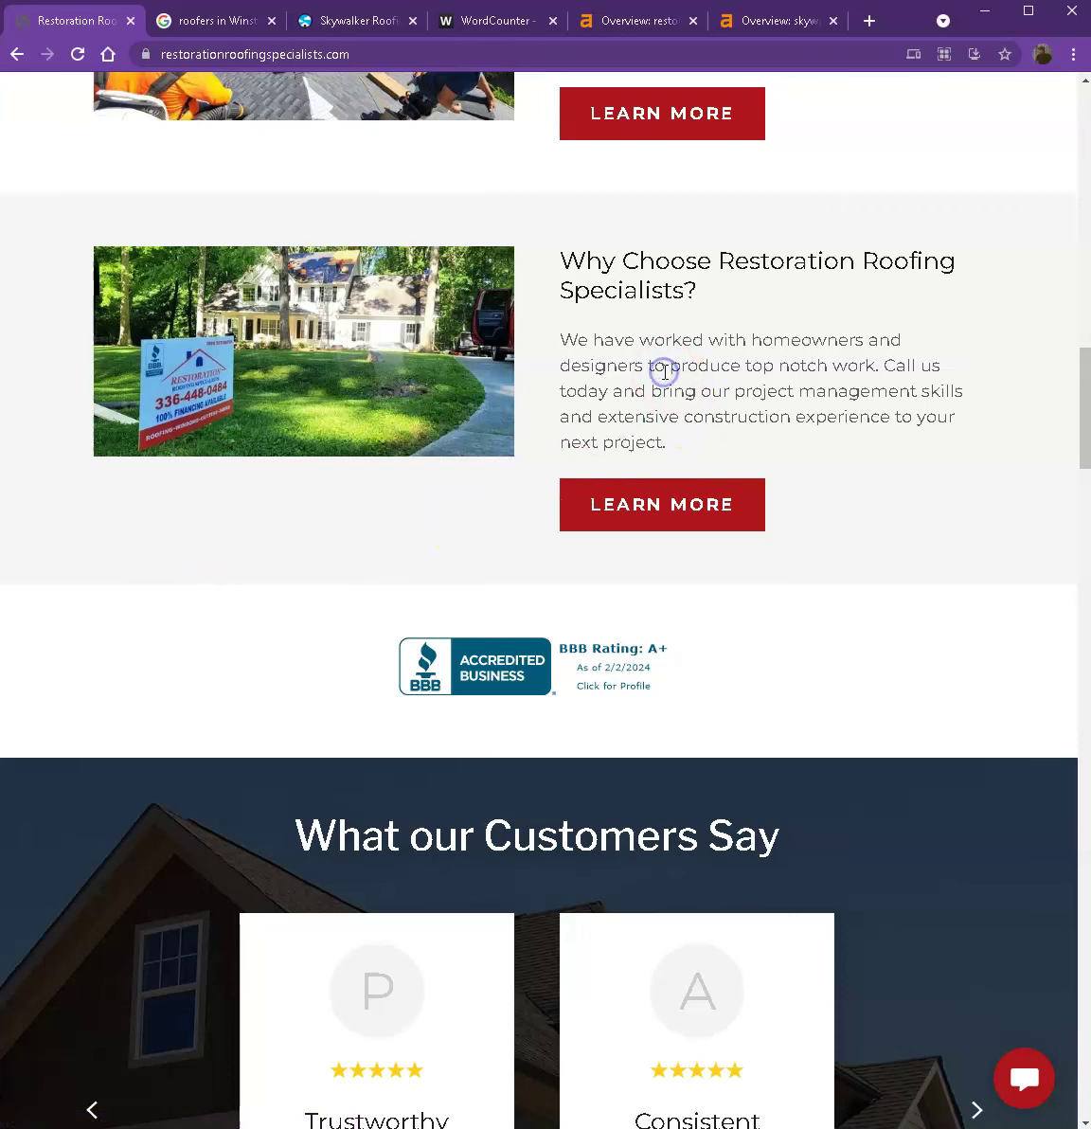
key("ctrl+a")
left_click(508, 24)
left_click(352, 353)
key("ctrl+a")
key("ctrl+v")
scroll(69, 403, "up", 10)
scroll(69, 402, "up", 3)
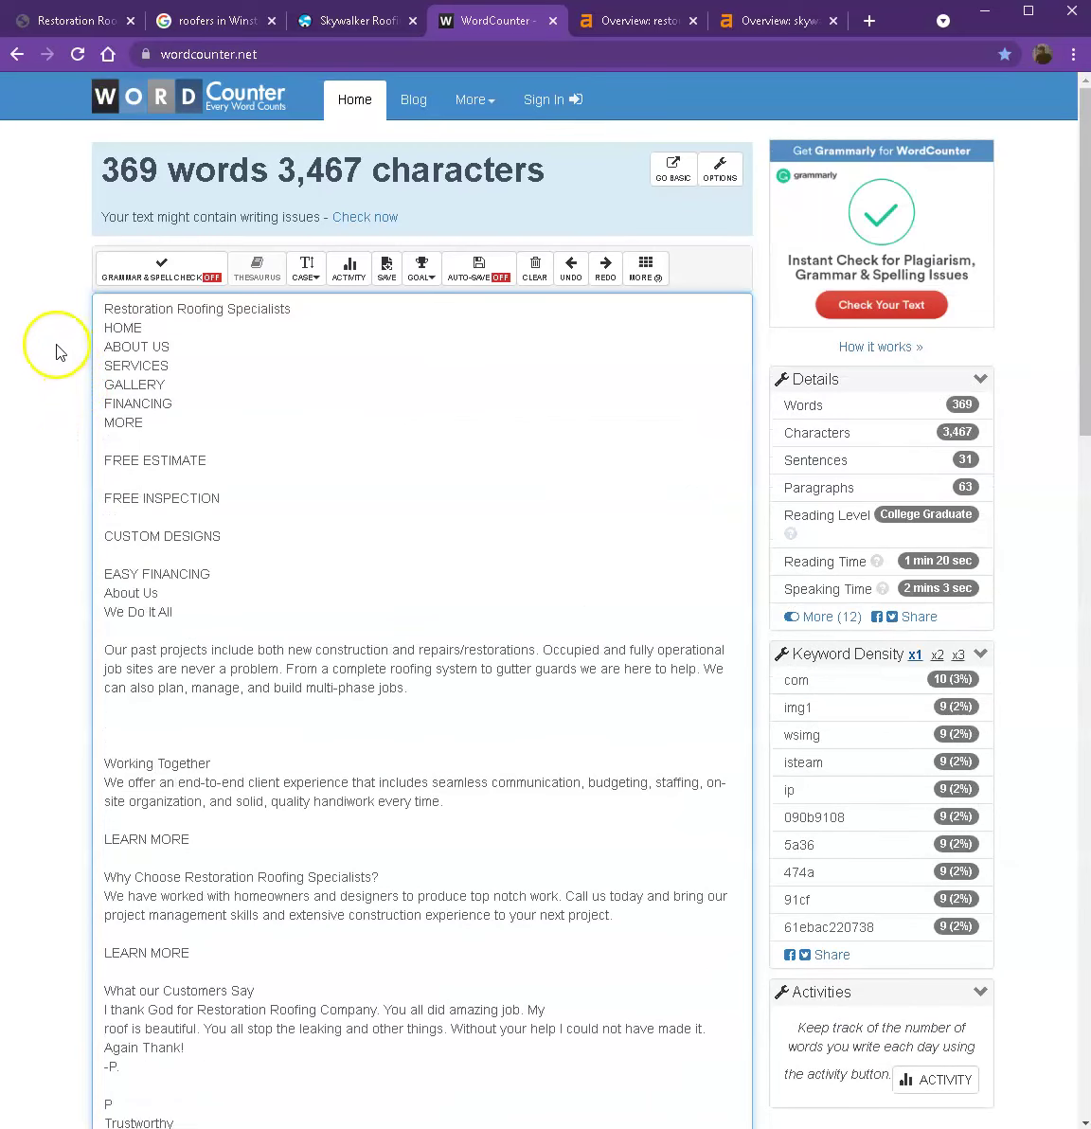
left_click(69, 21)
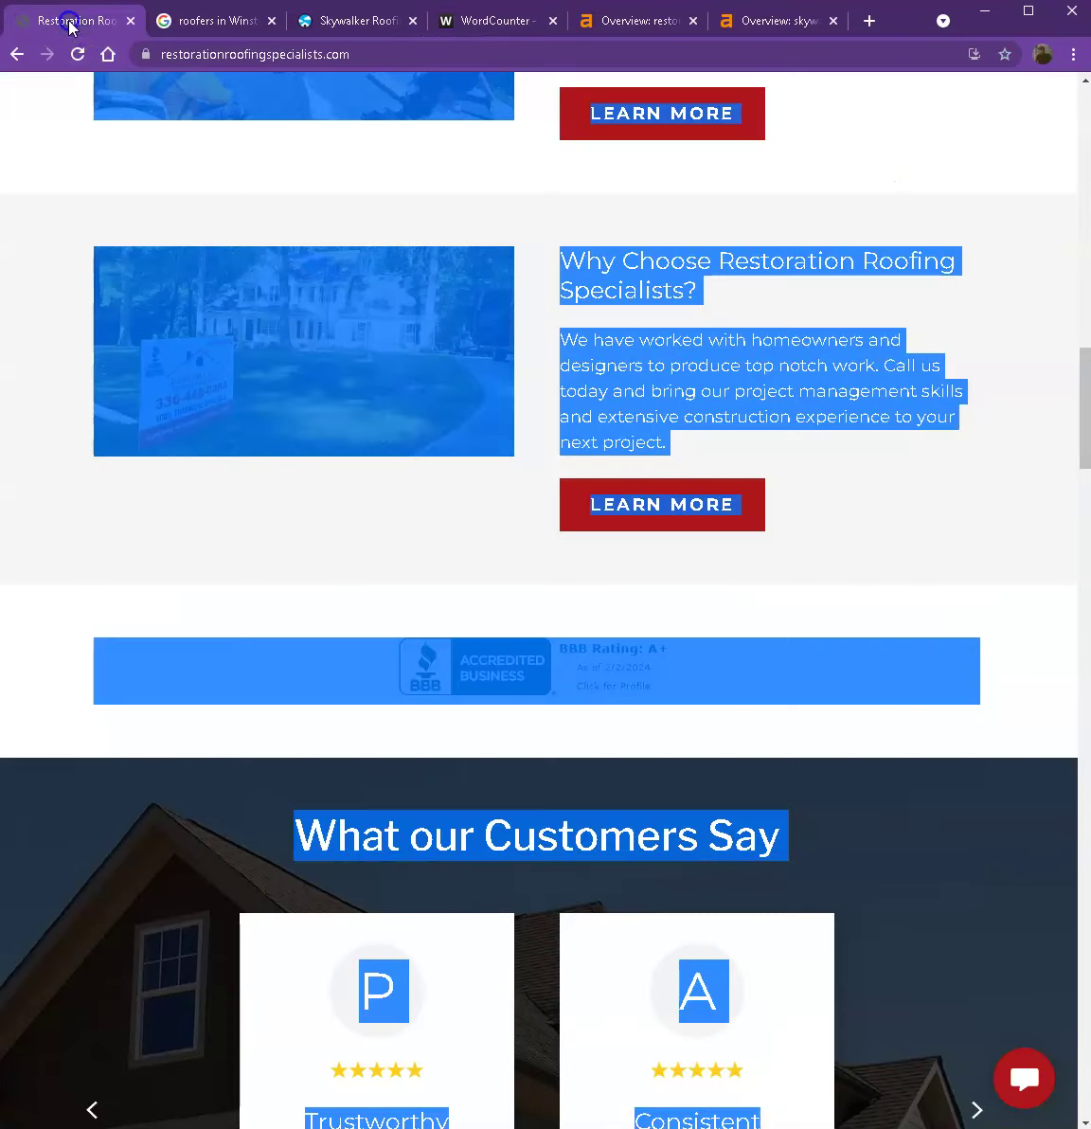
Step: Deselect the homepage text by clicking an empty page margin
left_click(75, 189)
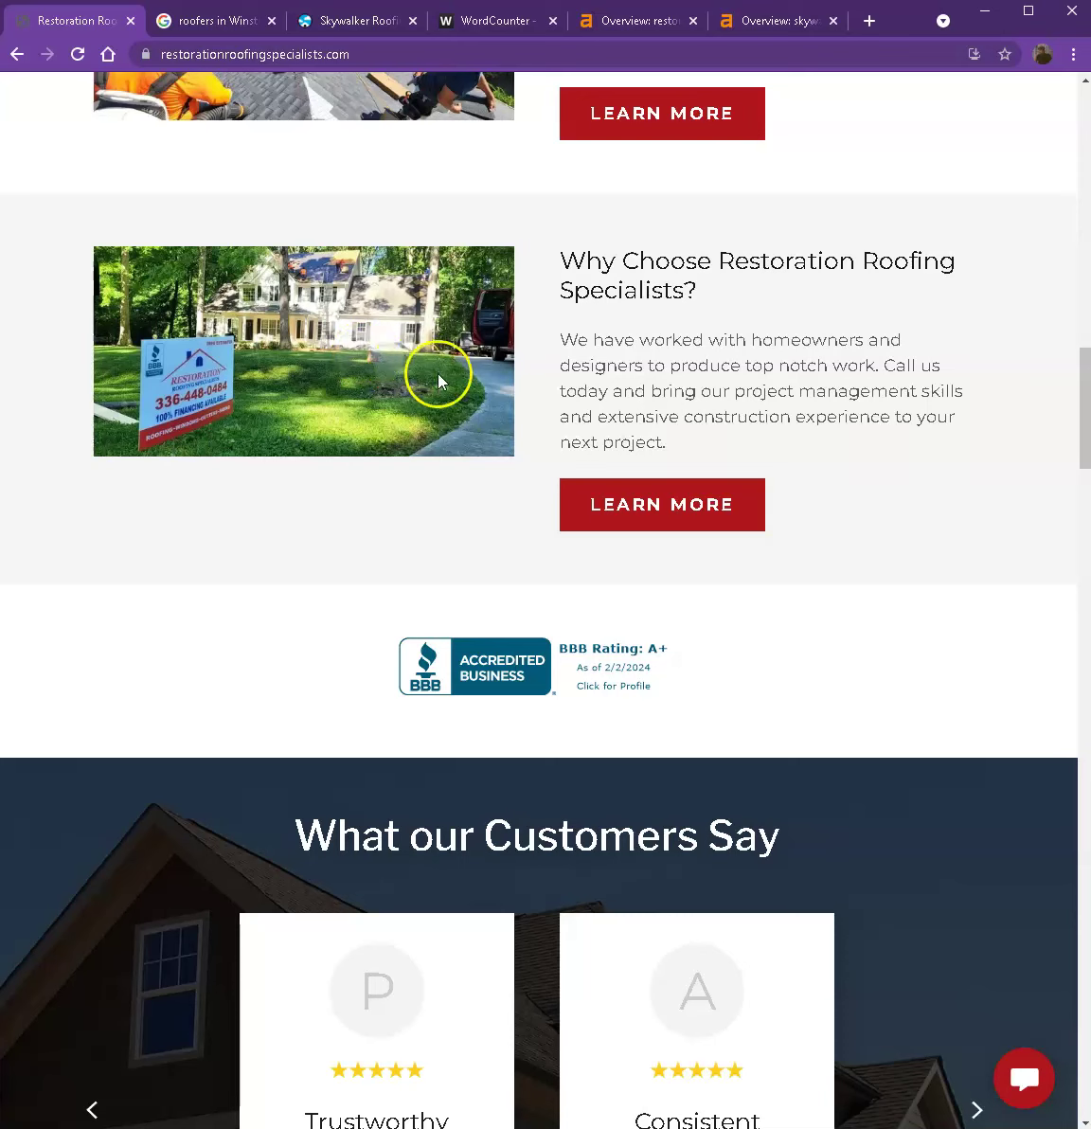
Step: Show the 'roofers in Winston-Salem nc' Google results, scrolled to the Businesses map pack
left_click(199, 20)
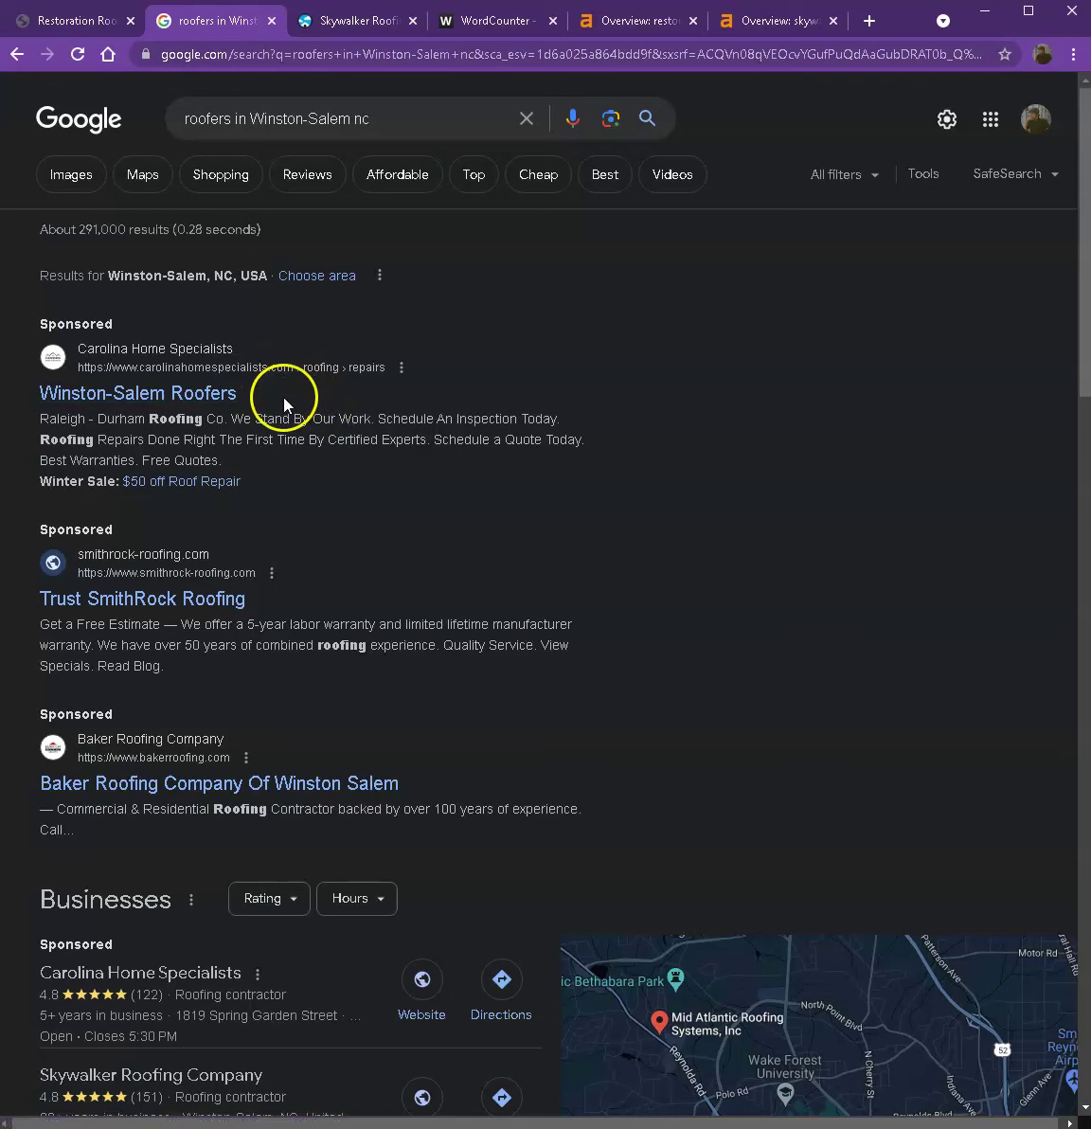
scroll(287, 393, "down", 2)
scroll(322, 399, "up", 2)
scroll(323, 622, "down", 3)
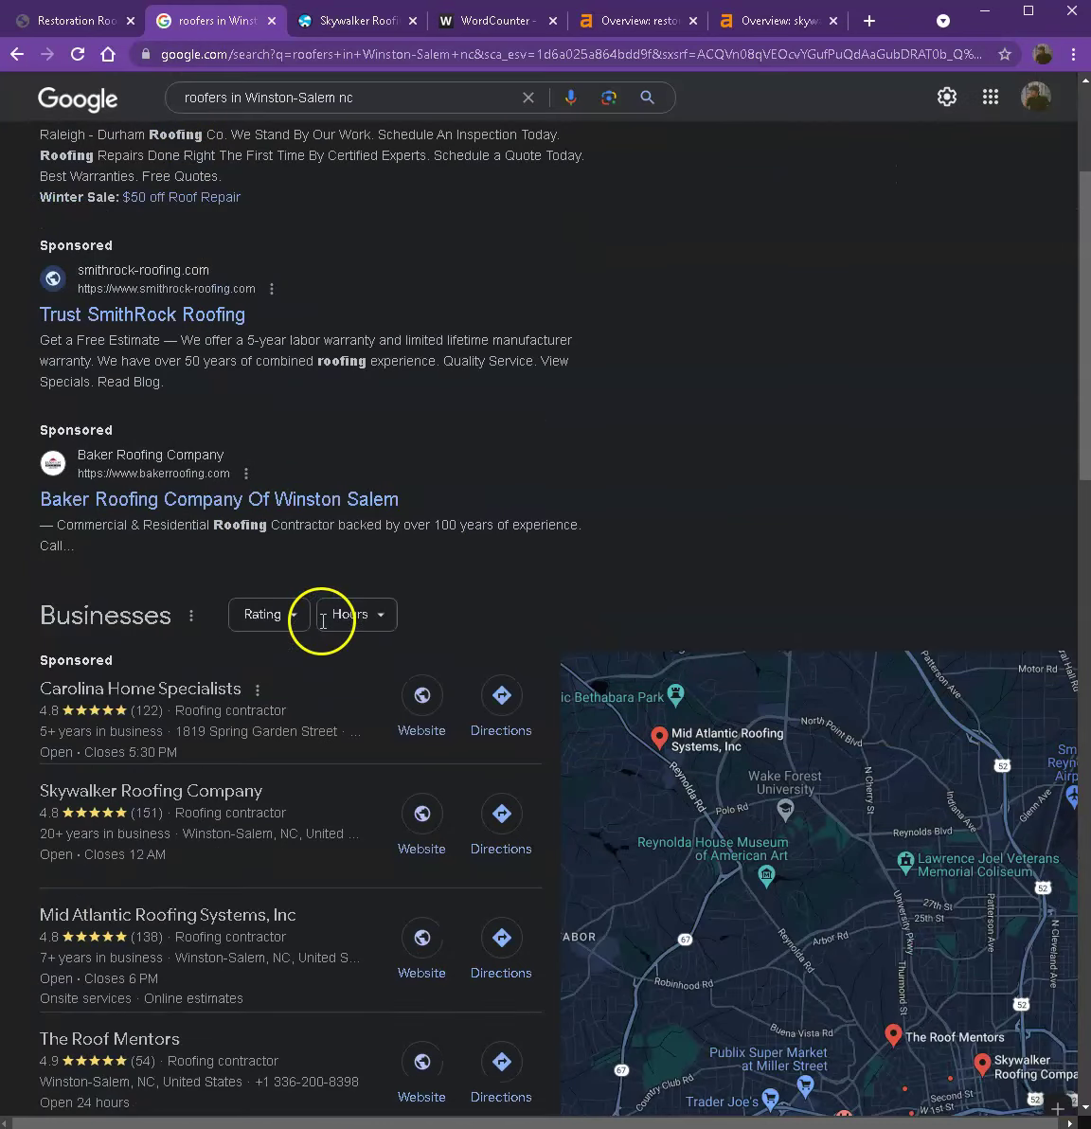
scroll(260, 544, "down", 3)
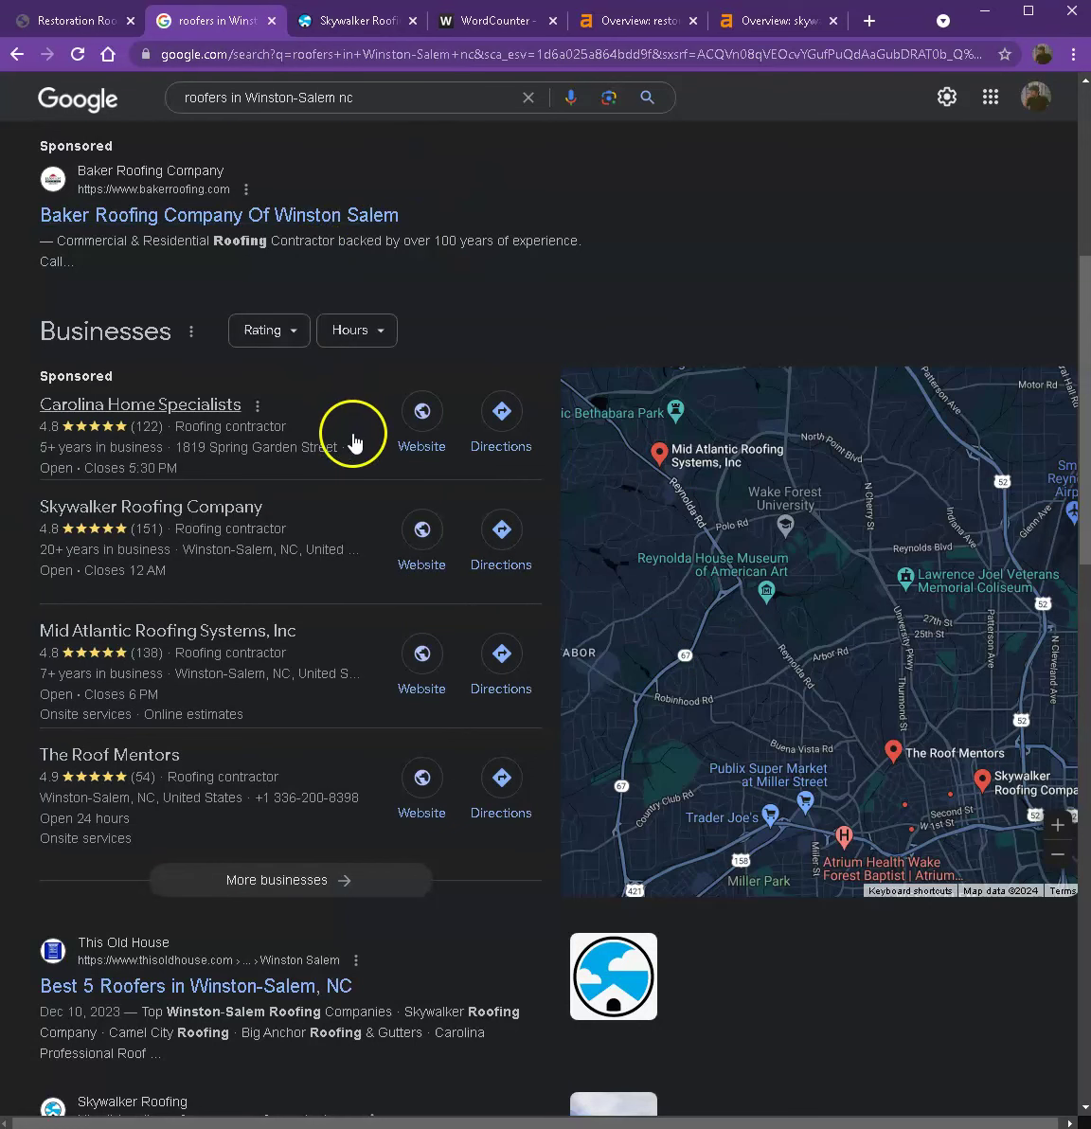
scroll(353, 441, "down", 1)
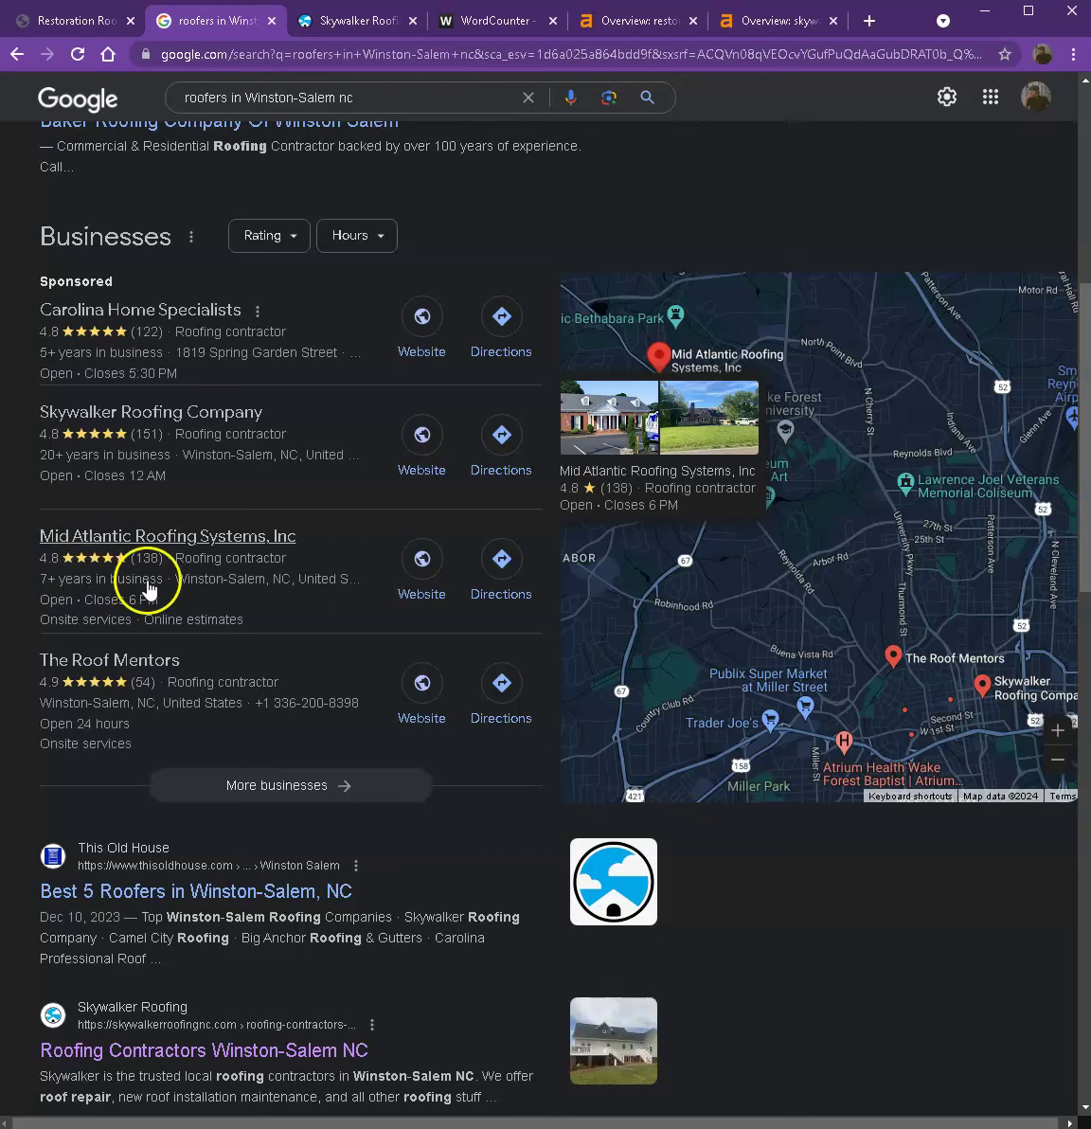
mouse_move(199, 663)
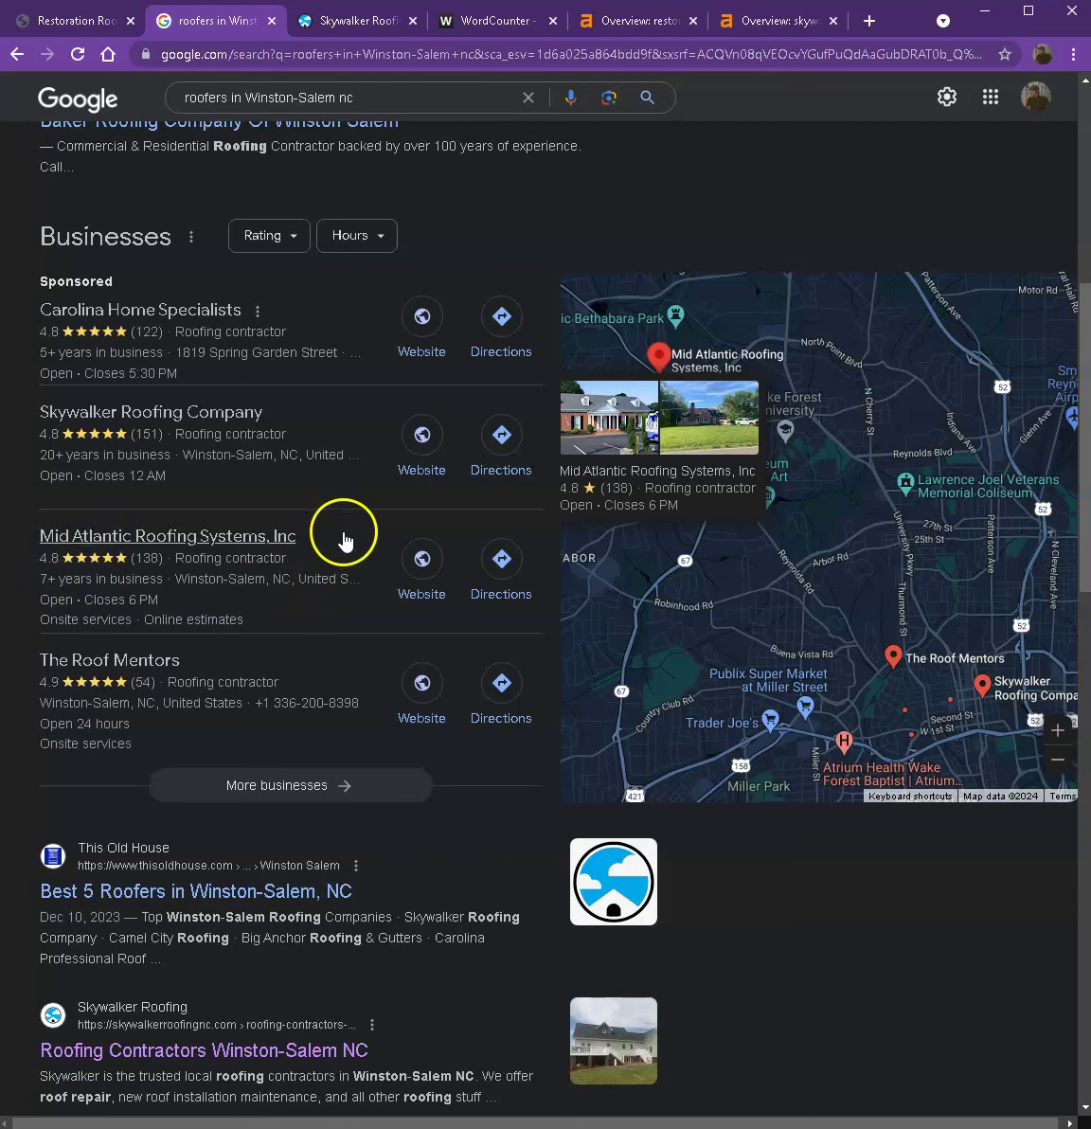
Step: Review organic results: This Old House, Skywalker Roofing, Angi, BBB and Hodges Roofing
scroll(347, 535, "down", 3)
scroll(350, 535, "down", 2)
scroll(350, 536, "down", 2)
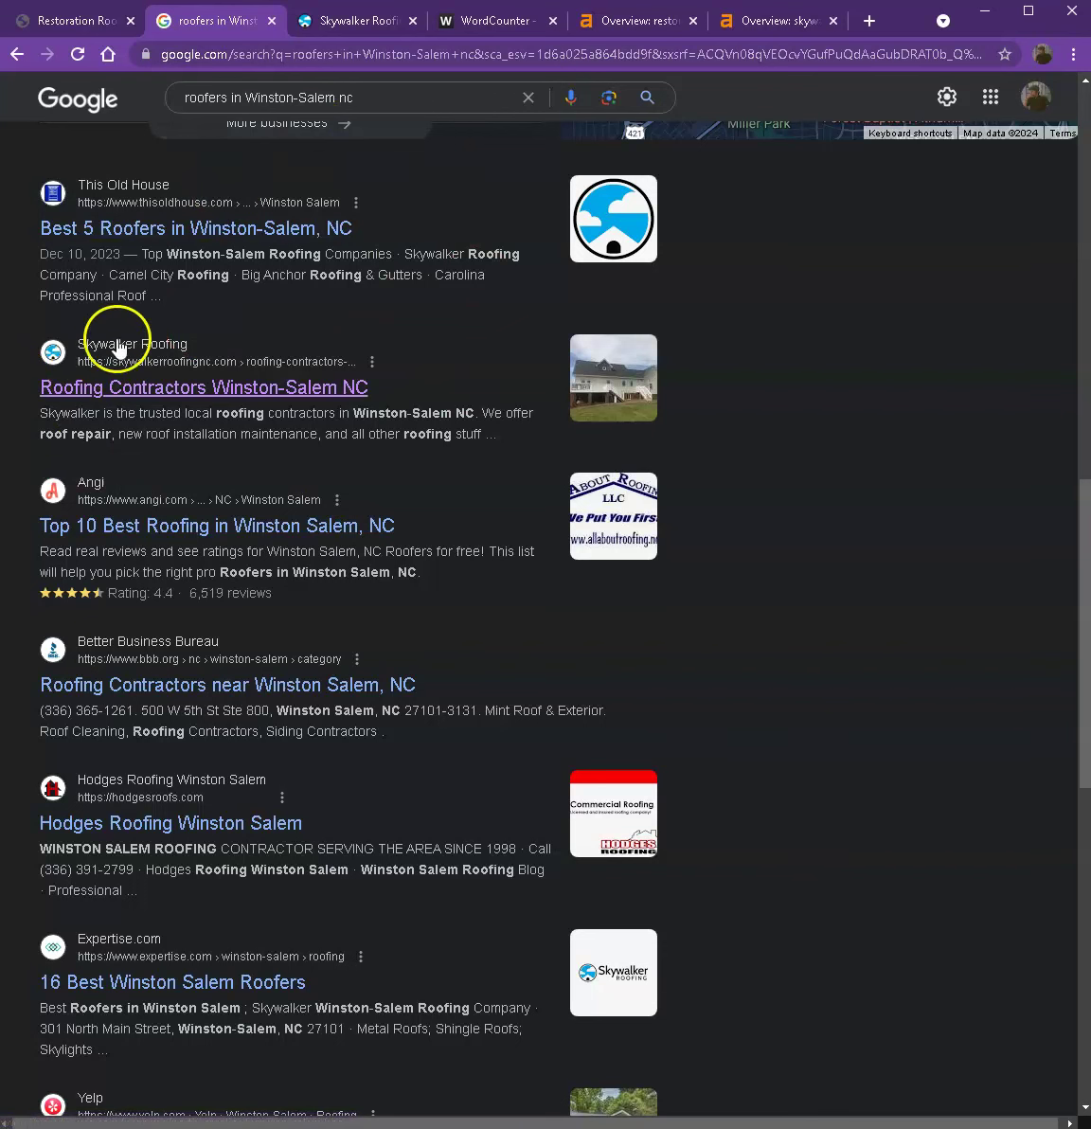
scroll(348, 352, "down", 7)
scroll(379, 436, "down", 3)
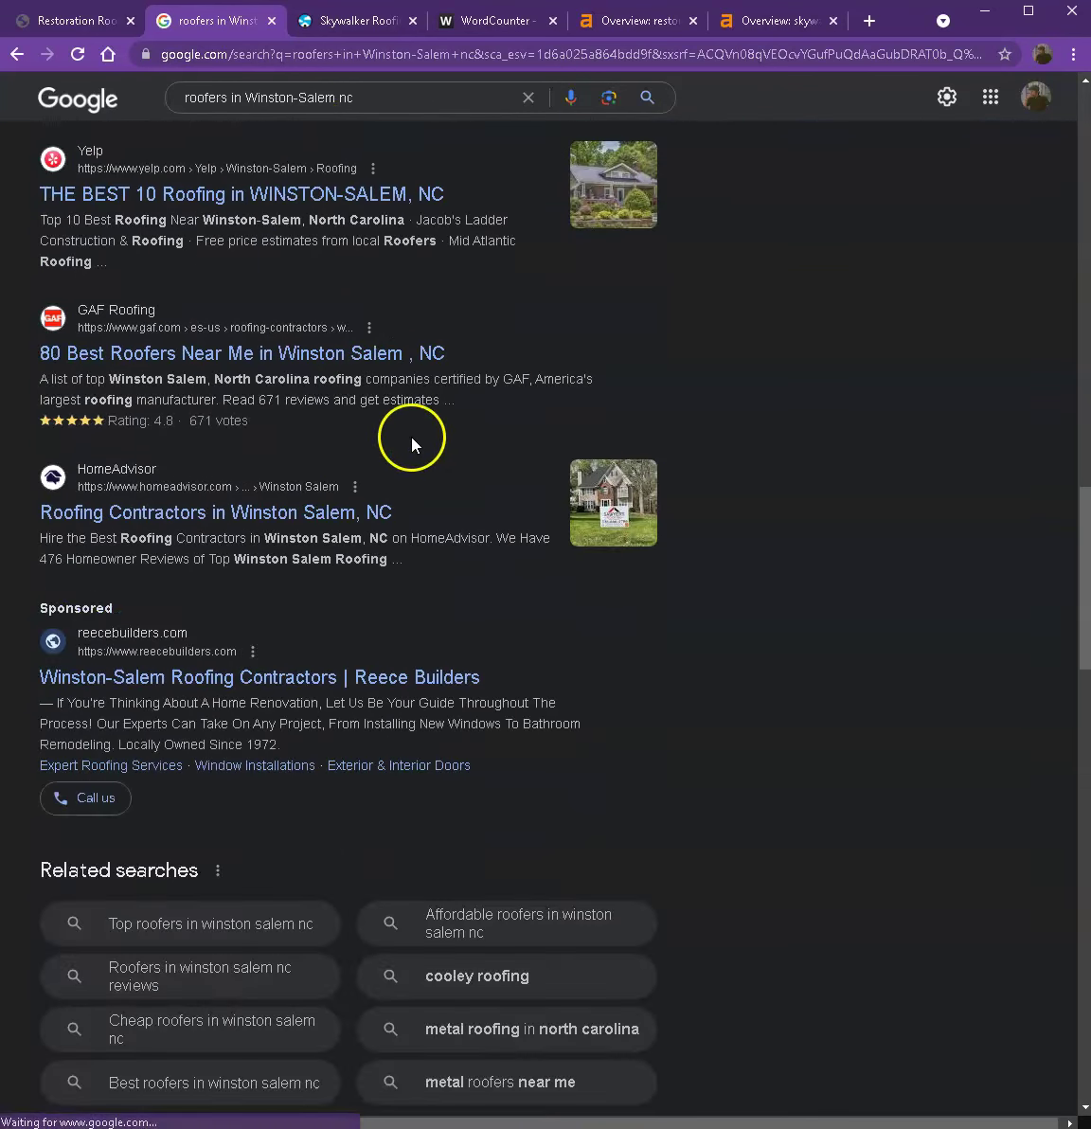
scroll(438, 471, "up", 2)
scroll(438, 472, "up", 3)
scroll(439, 478, "up", 6)
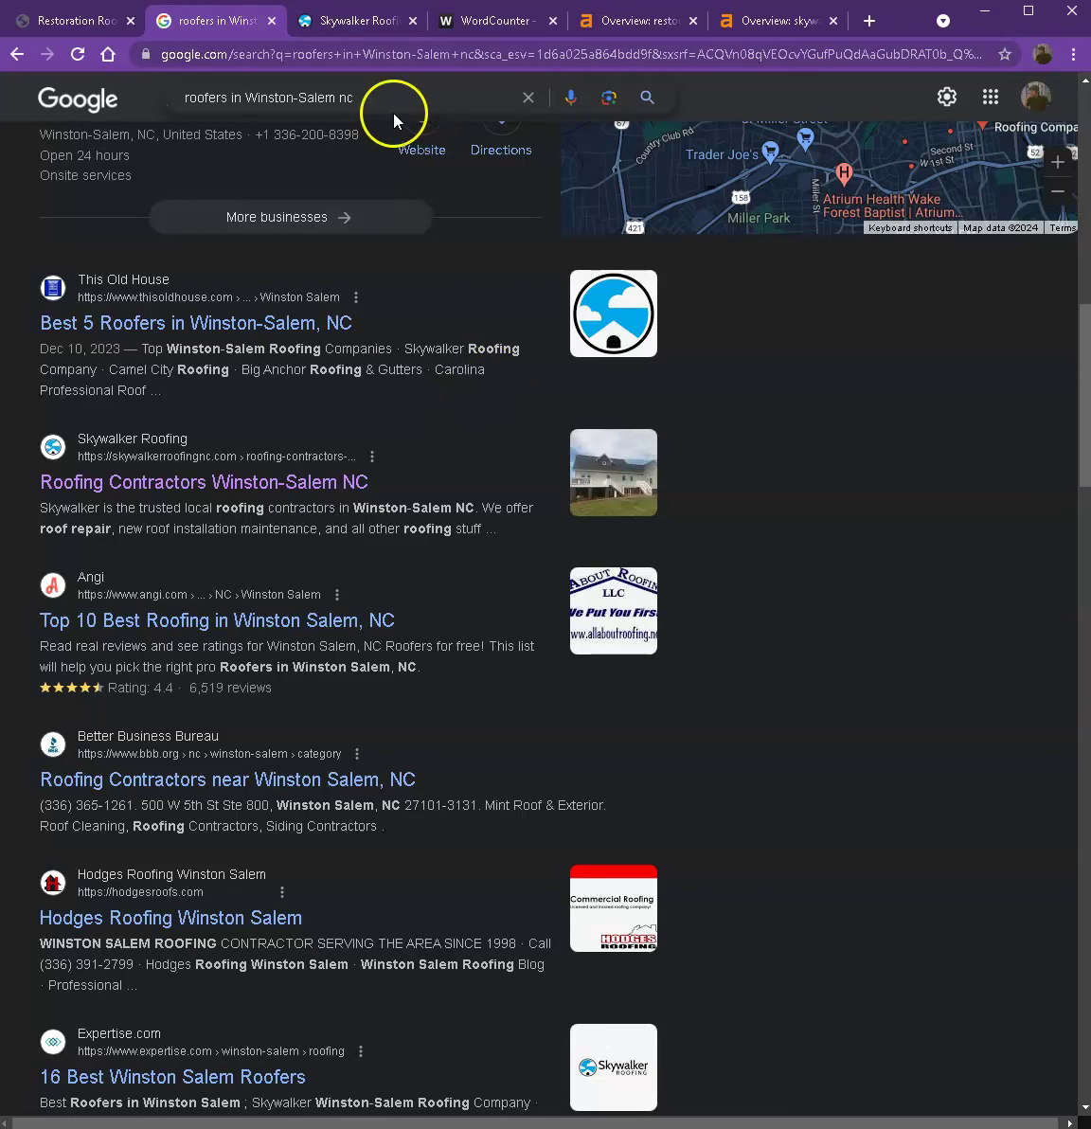
Step: Review the Skywalker Roofing homepage's trust badges and video section
left_click(358, 21)
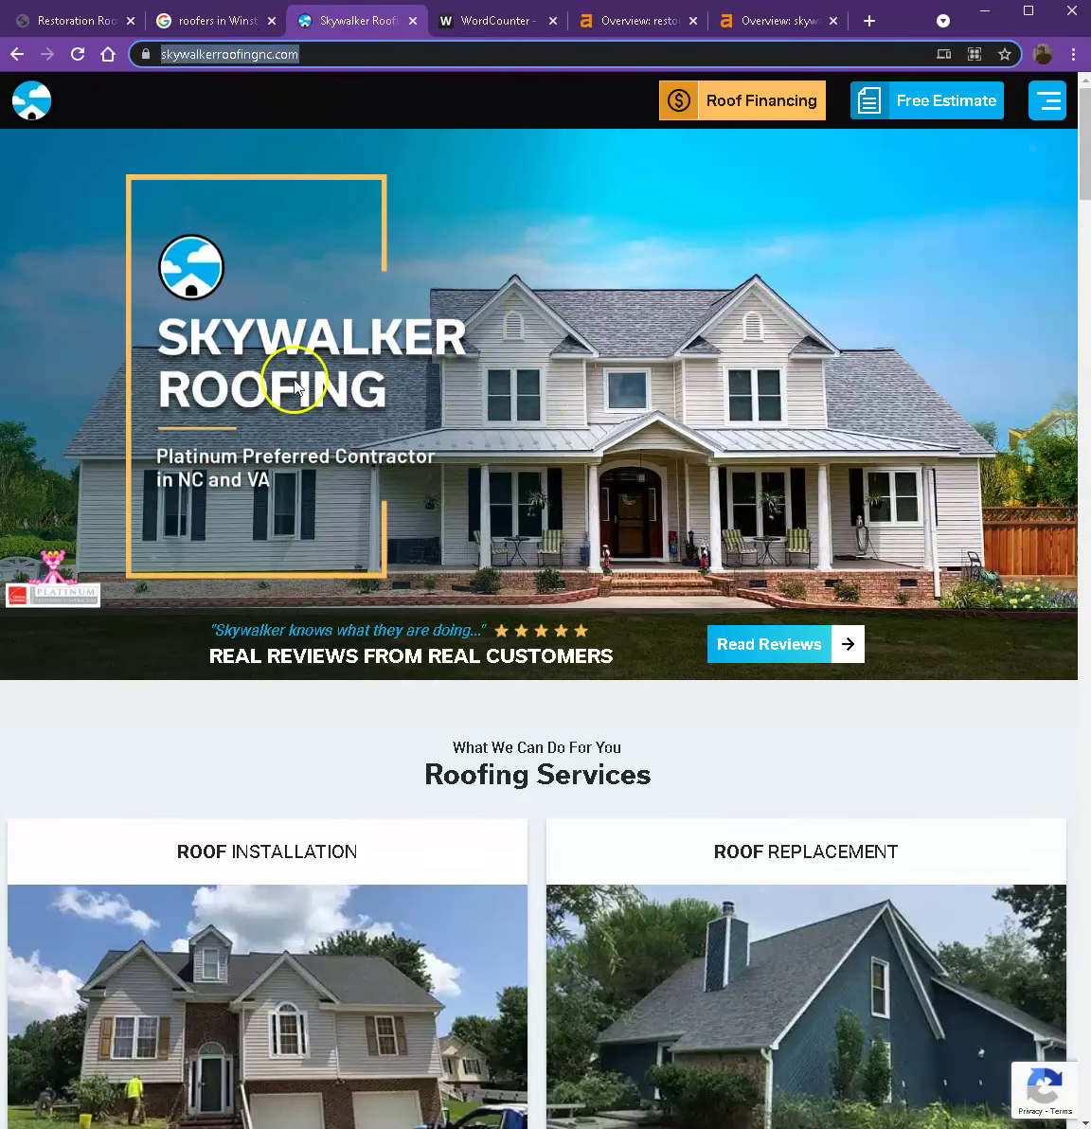
scroll(553, 390, "down", 4)
scroll(553, 390, "down", 4)
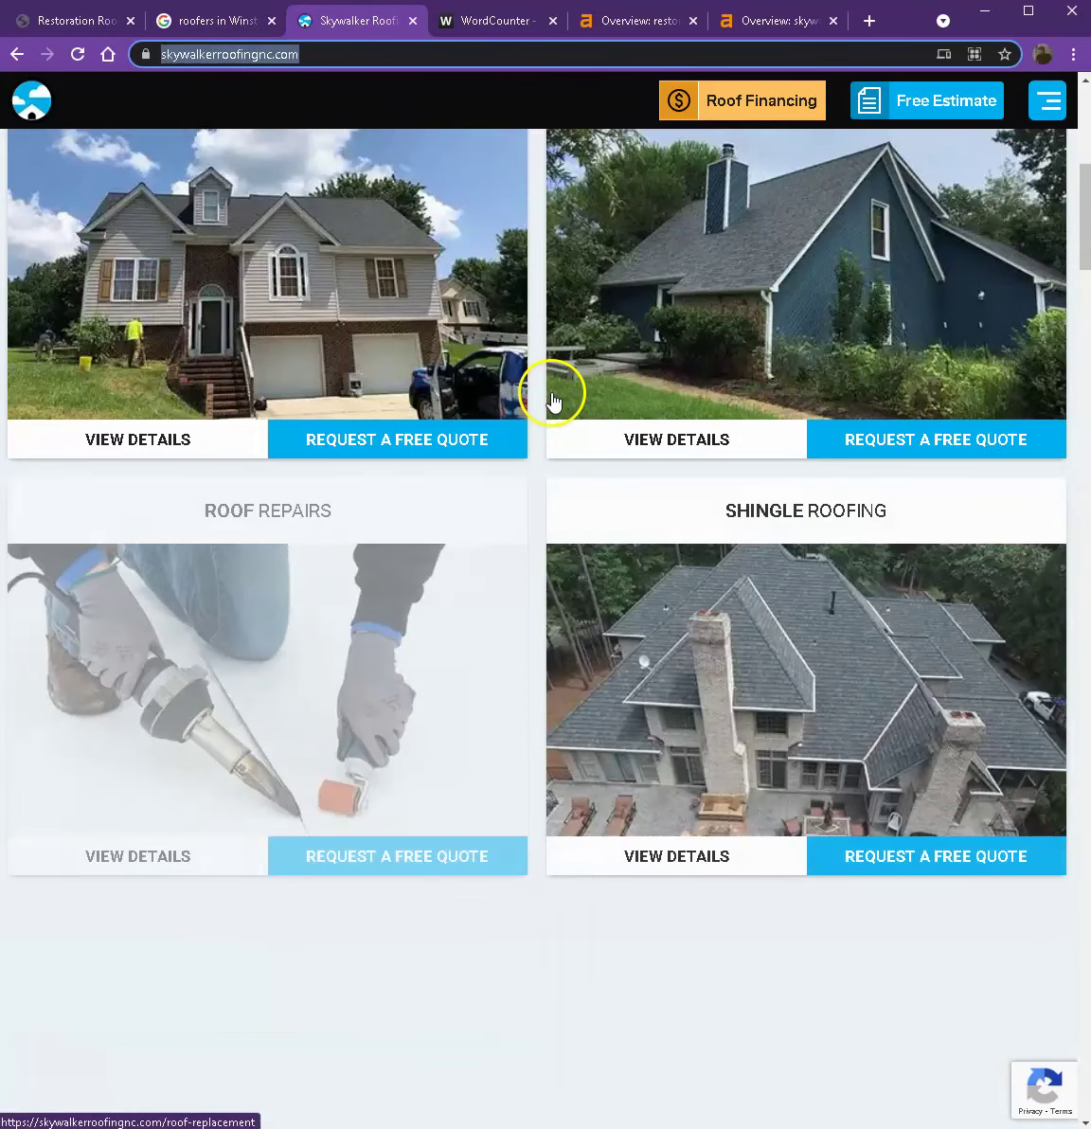
scroll(552, 396, "down", 5)
scroll(552, 395, "down", 3)
scroll(552, 408, "down", 2)
scroll(551, 408, "down", 5)
scroll(551, 408, "down", 3)
scroll(551, 408, "down", 5)
scroll(551, 408, "down", 3)
scroll(551, 409, "down", 4)
scroll(549, 407, "up", 5)
scroll(549, 454, "down", 1)
scroll(554, 487, "down", 3)
scroll(558, 483, "down", 3)
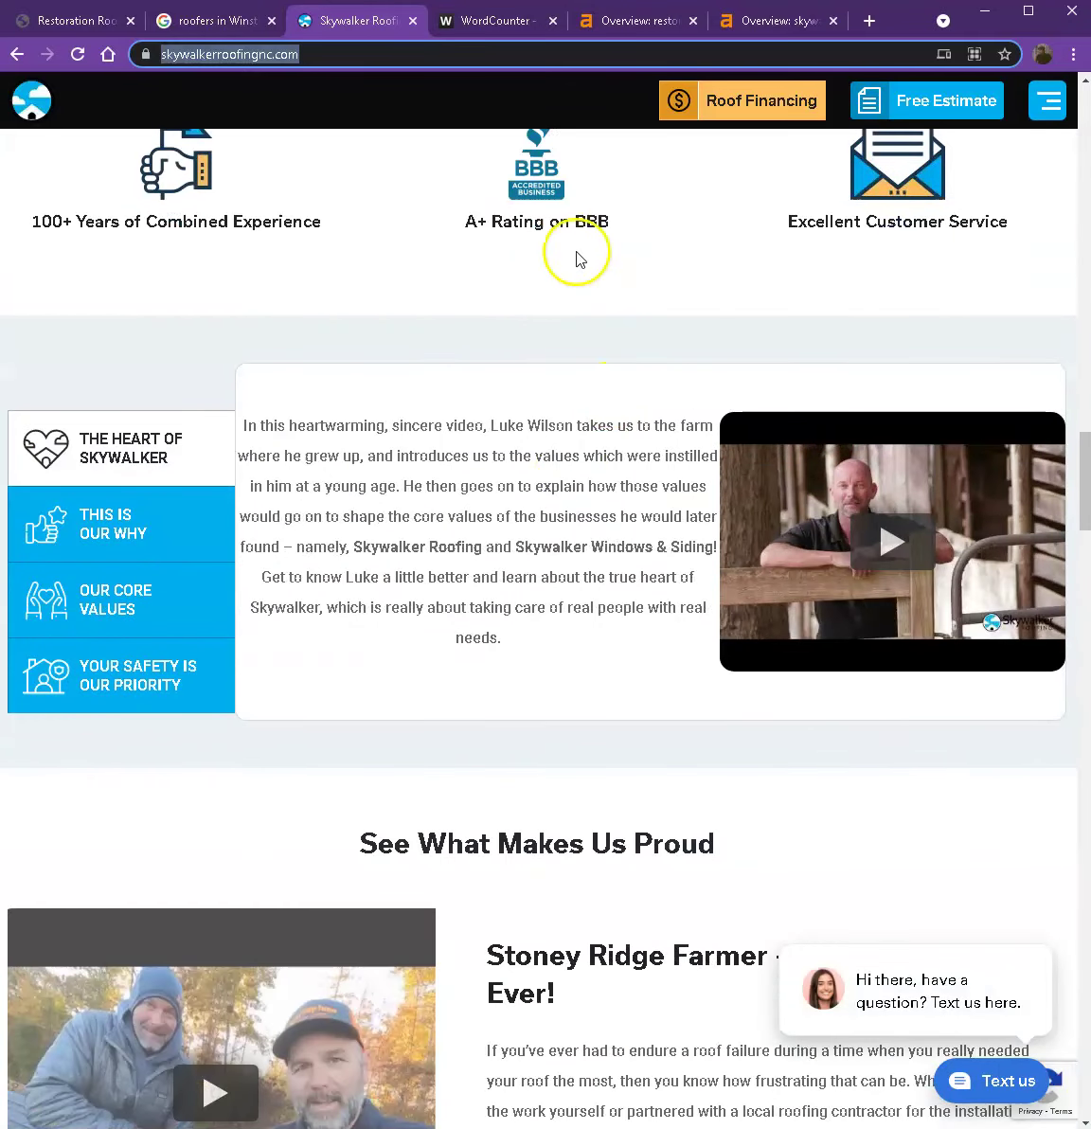
left_click(624, 28)
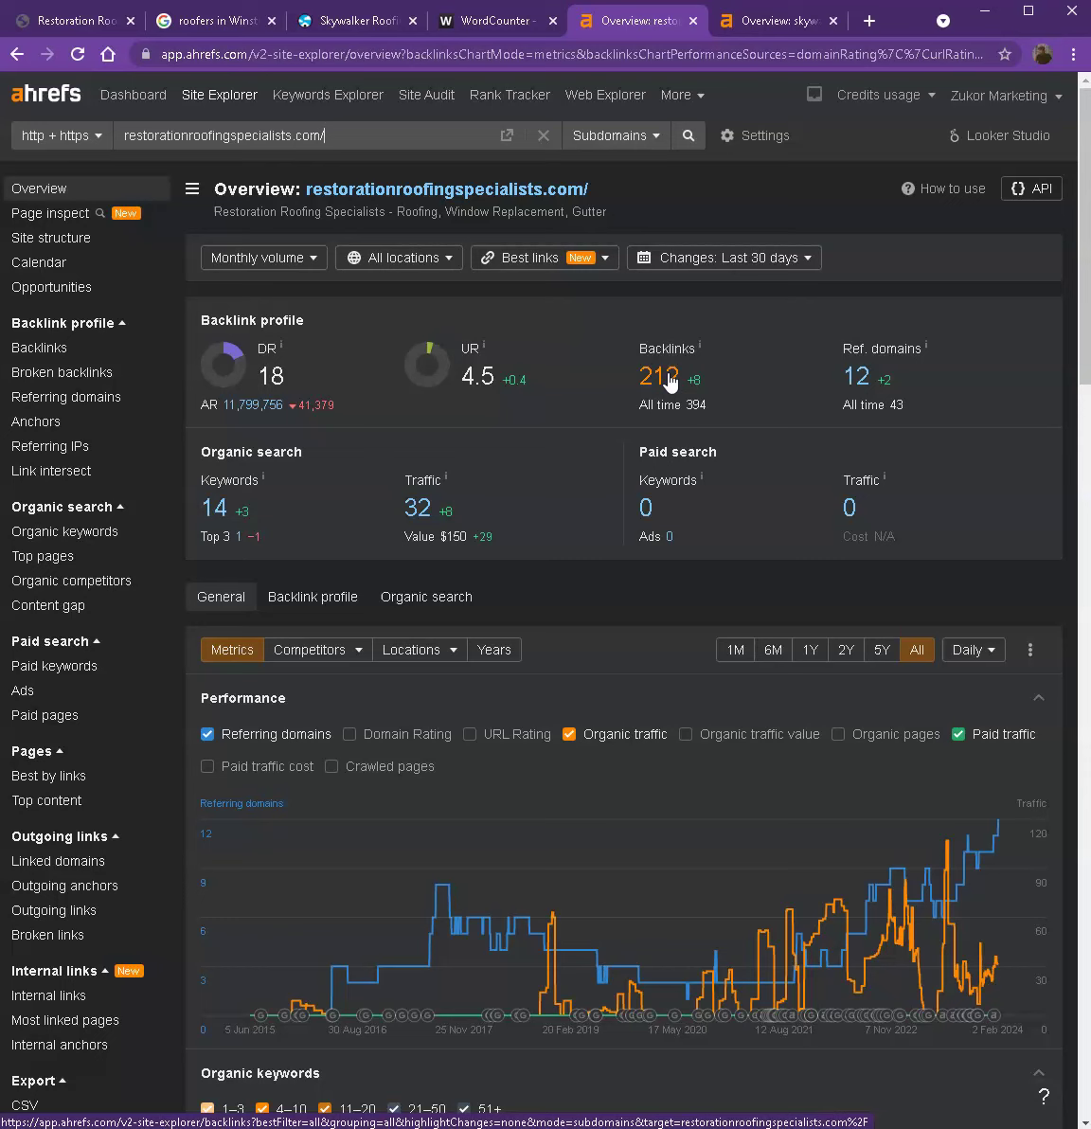
Step: Compare both Ahrefs overviews, ending on skywalkerroofingnc.com (DR 31, 11.8K traffic)
left_click(768, 22)
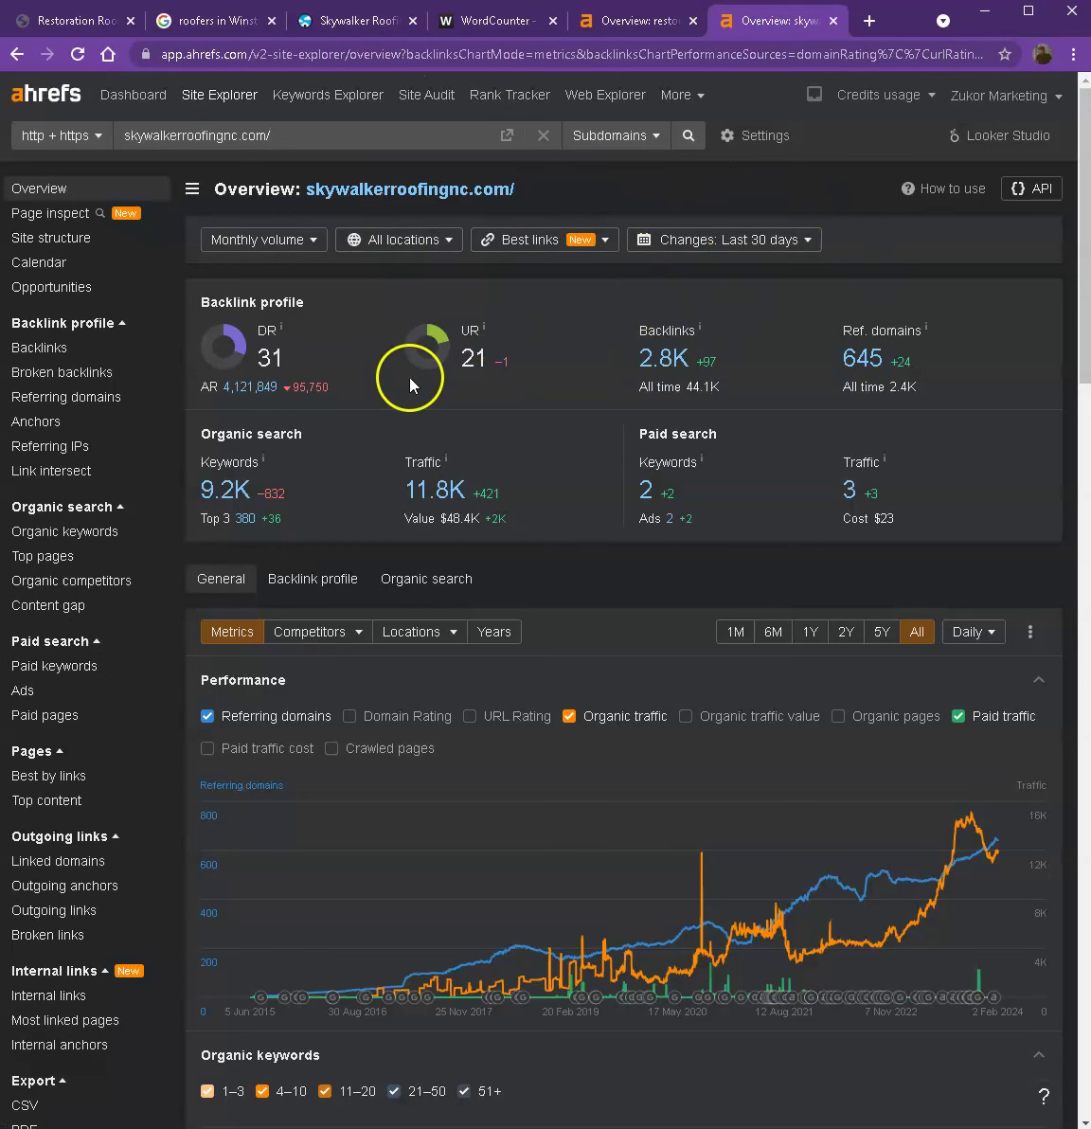
left_click(625, 21)
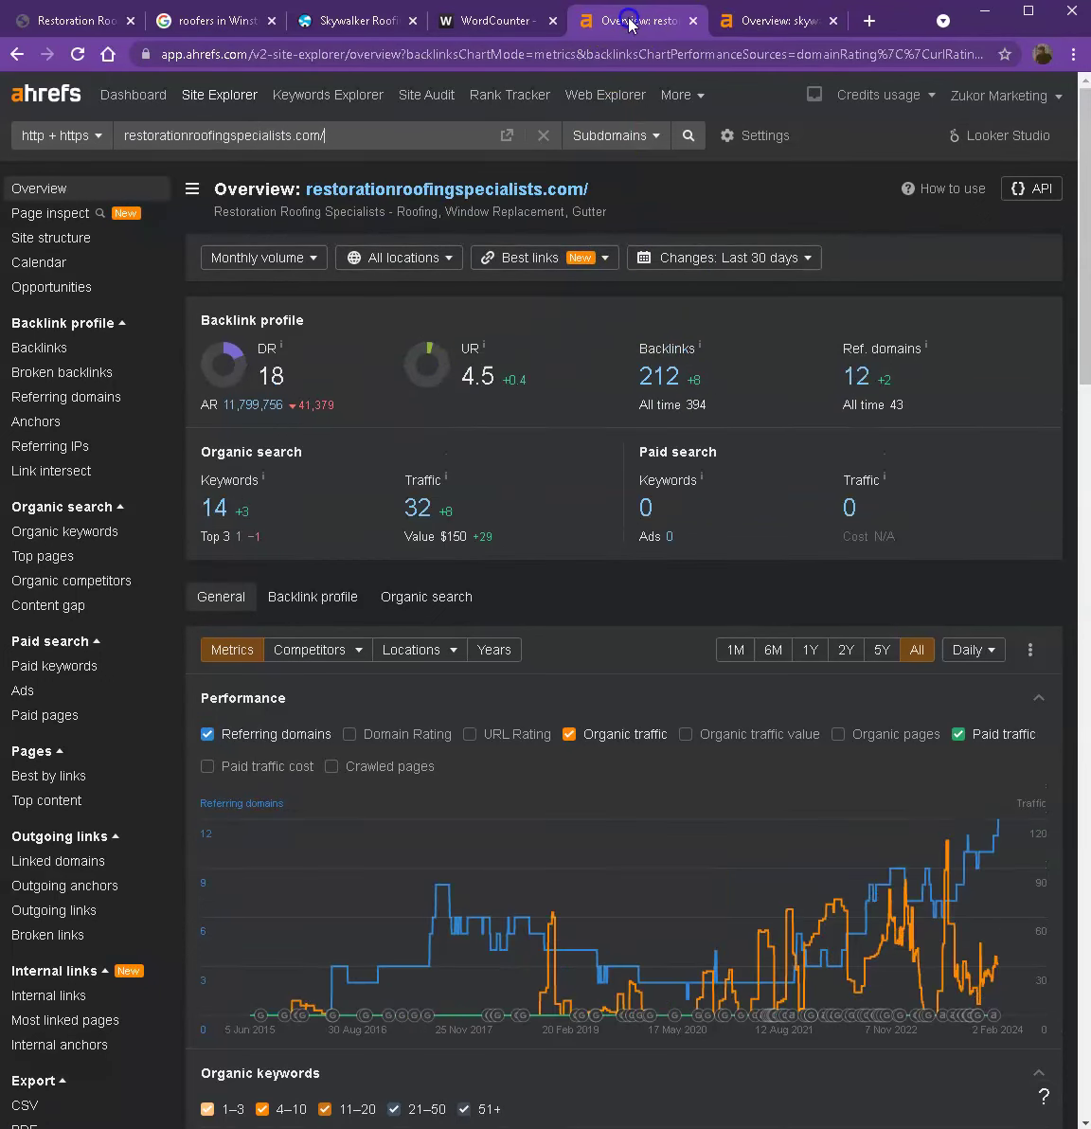
left_click(763, 21)
left_click(646, 20)
left_click(773, 21)
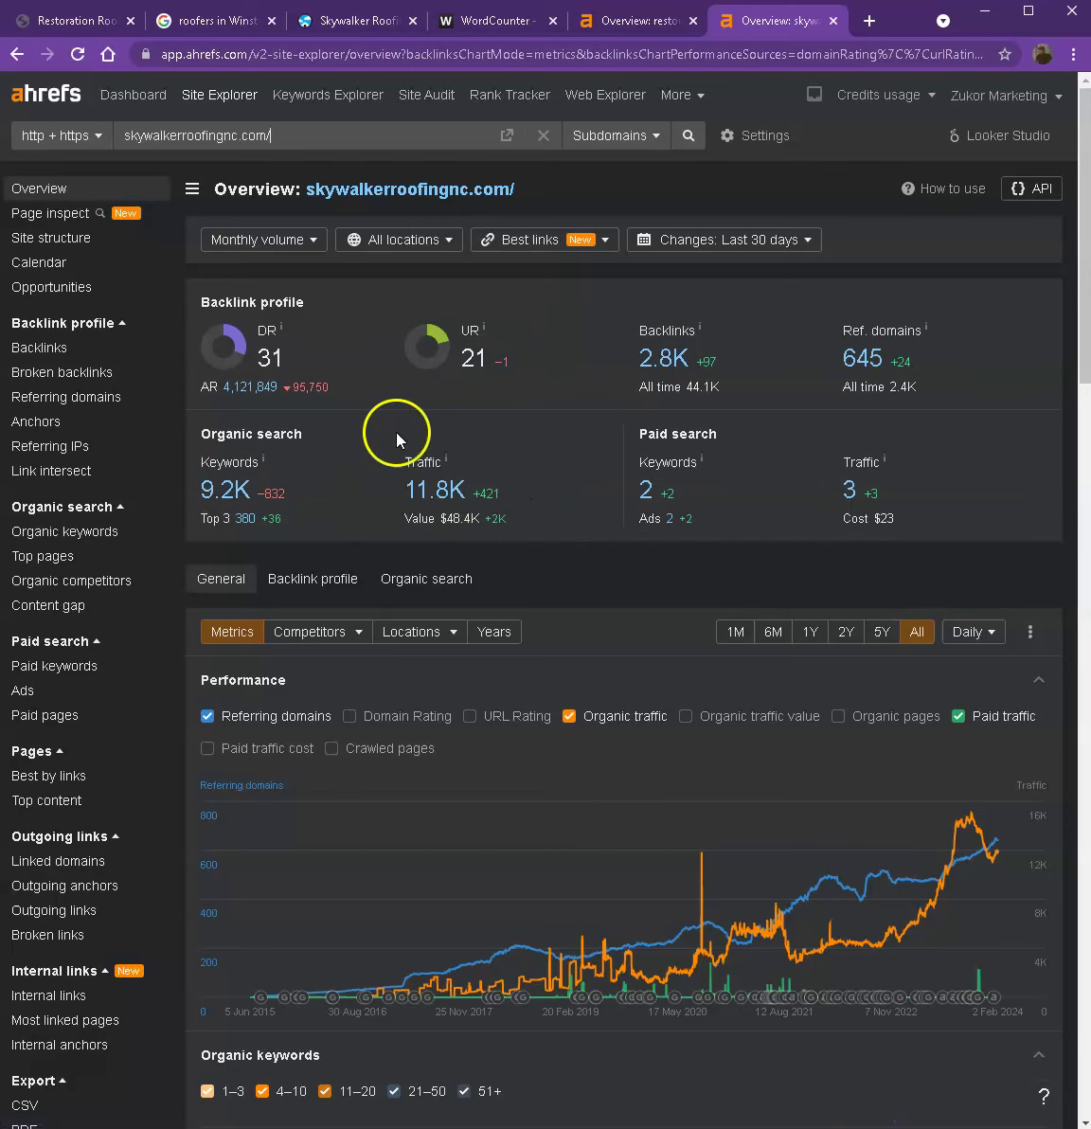
Step: Open Skywalker's Ref. domains and 9.2K Keywords reports in new tabs
right_click(867, 361)
left_click(881, 369)
right_click(230, 499)
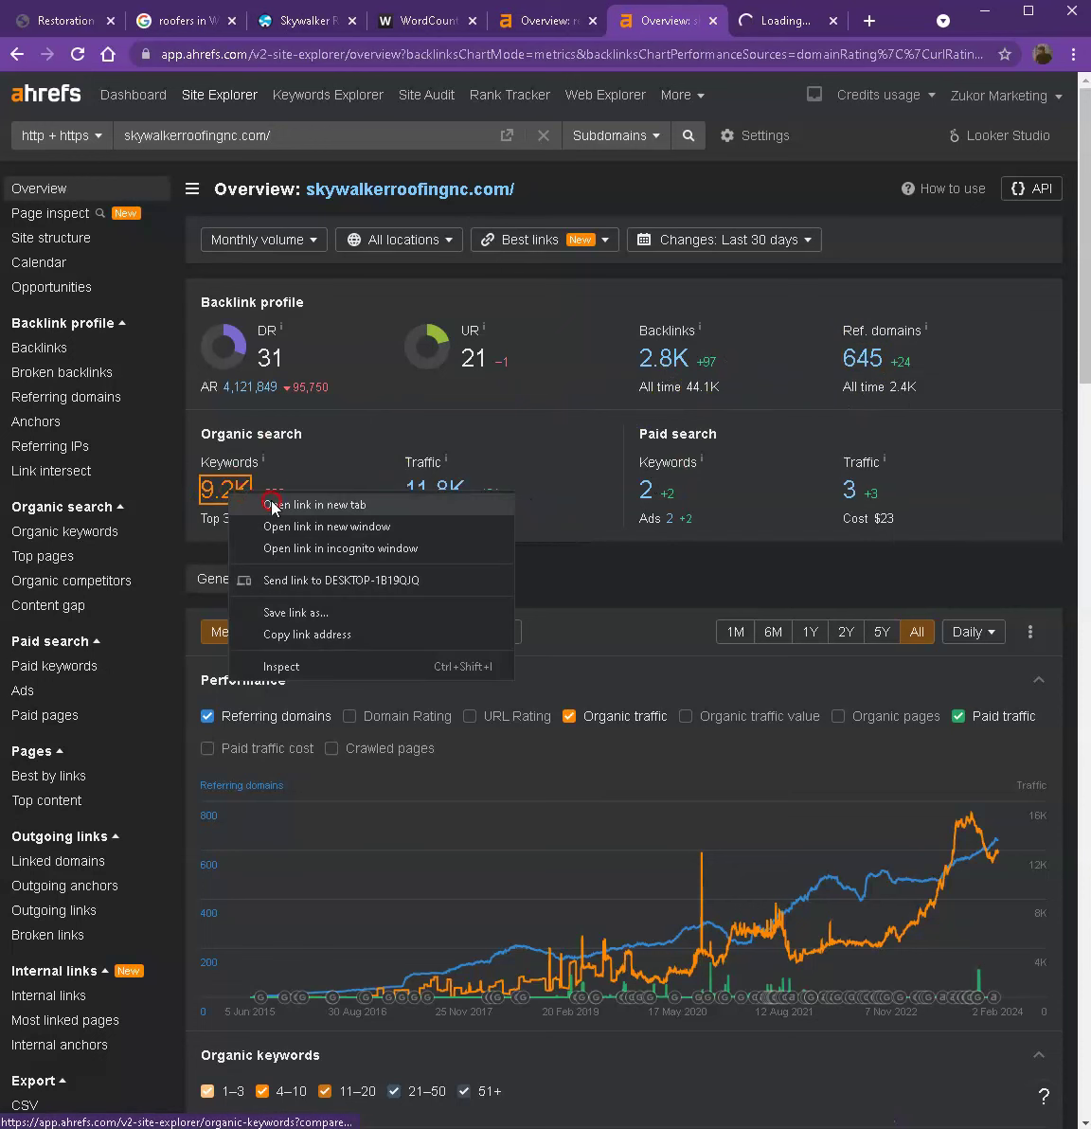
left_click(273, 505)
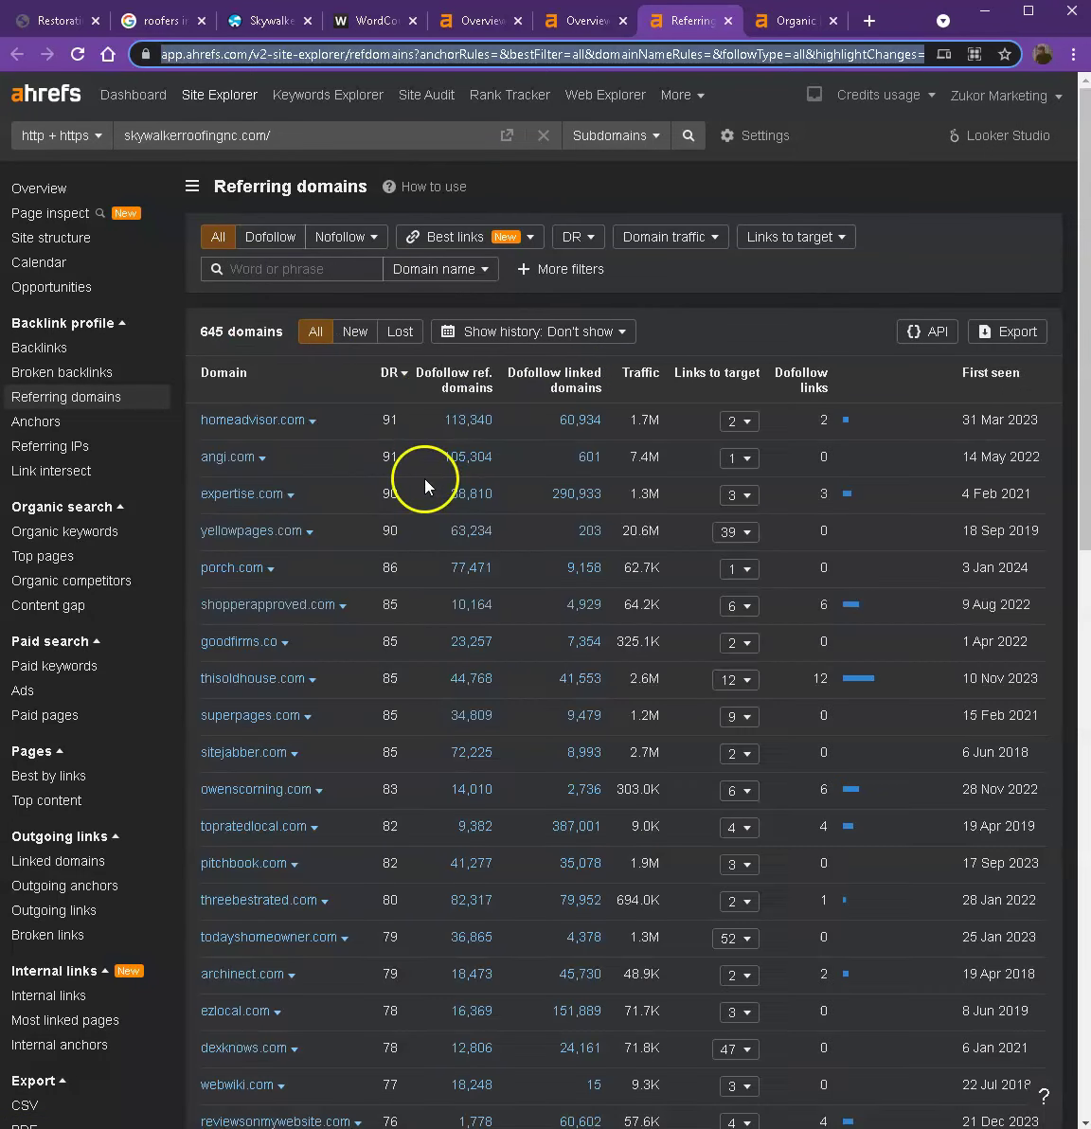
Step: Scroll through Skywalker's list of 645 referring domains
scroll(425, 517, "down", 2)
scroll(422, 517, "down", 2)
scroll(335, 478, "down", 2)
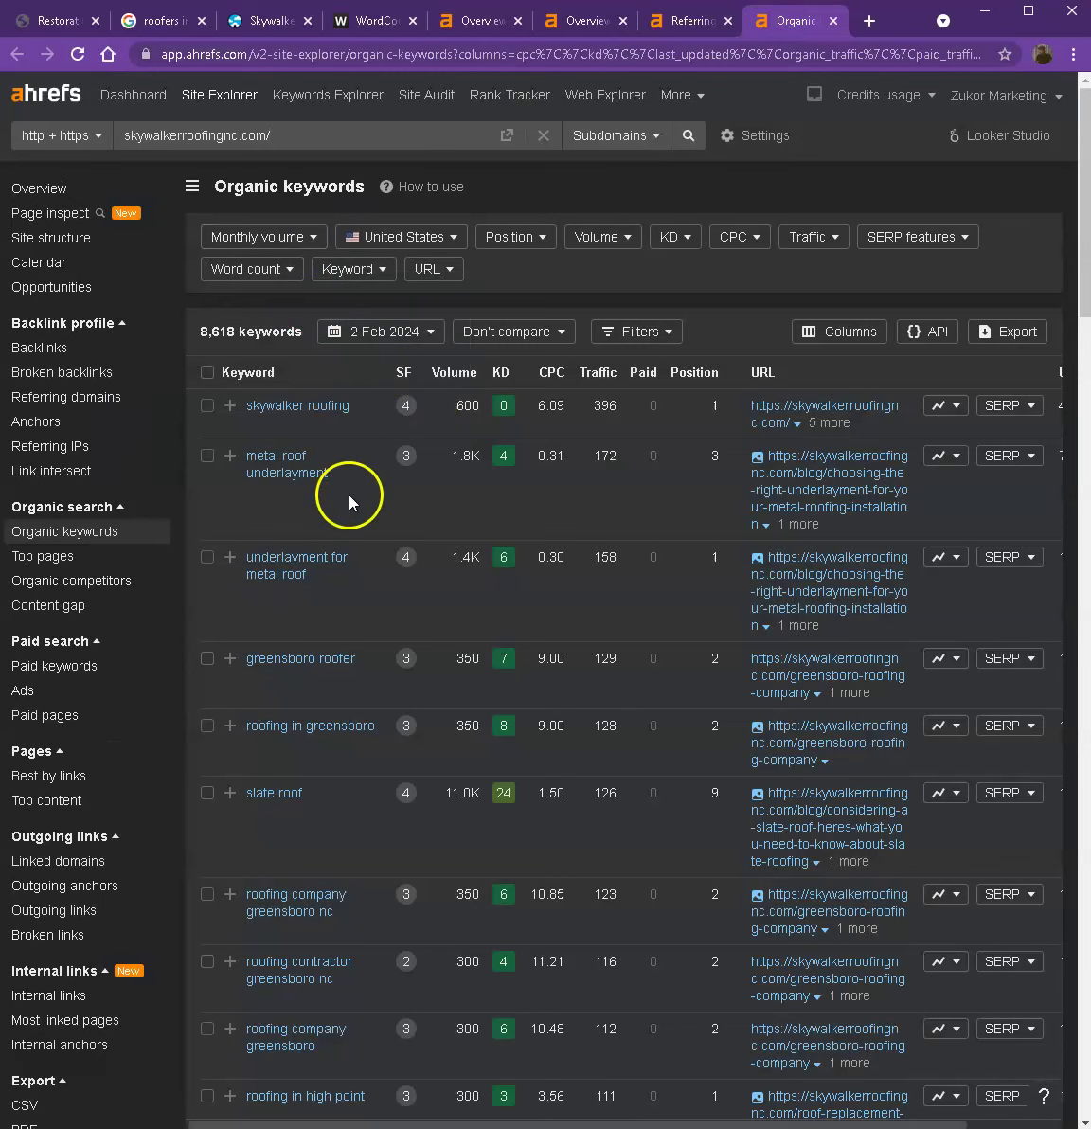
Step: Scroll Skywalker's 8,618 organic keywords and highlight 'roofing company greensboro'
scroll(351, 500, "down", 2)
scroll(351, 503, "down", 2)
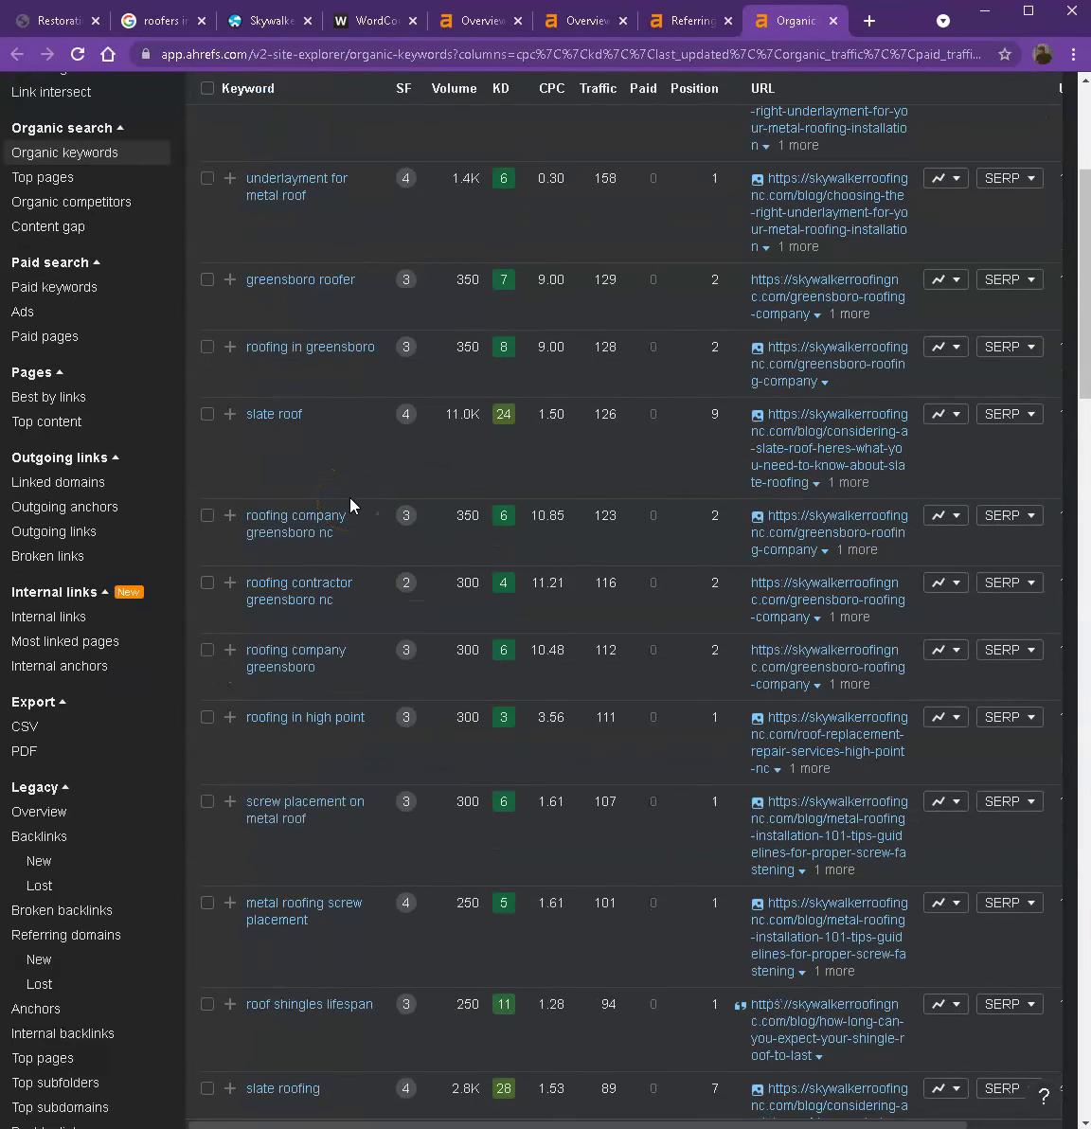
left_click(359, 528)
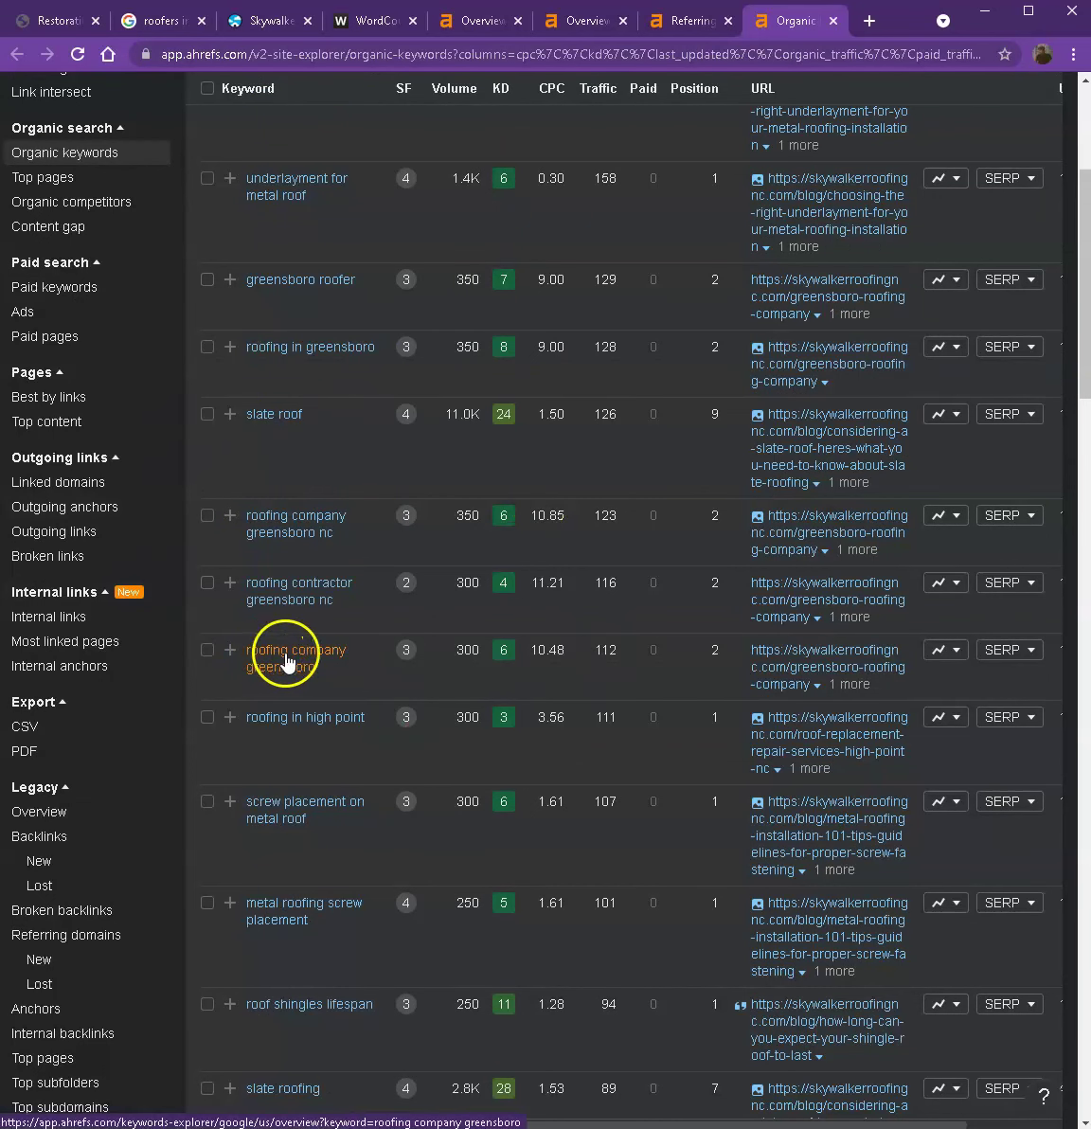
scroll(303, 661, "up", 1)
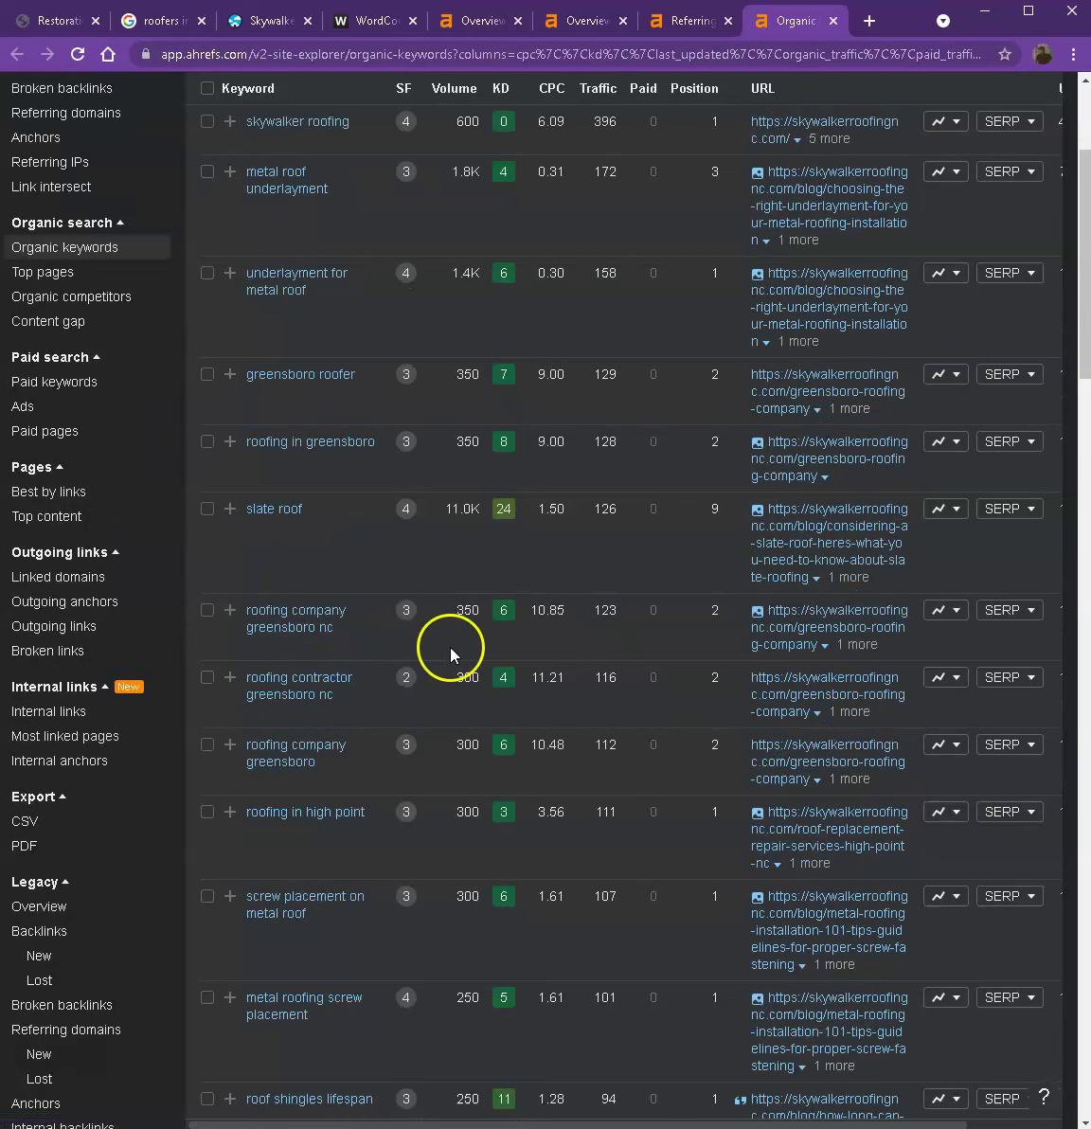
scroll(444, 305, "up", 3)
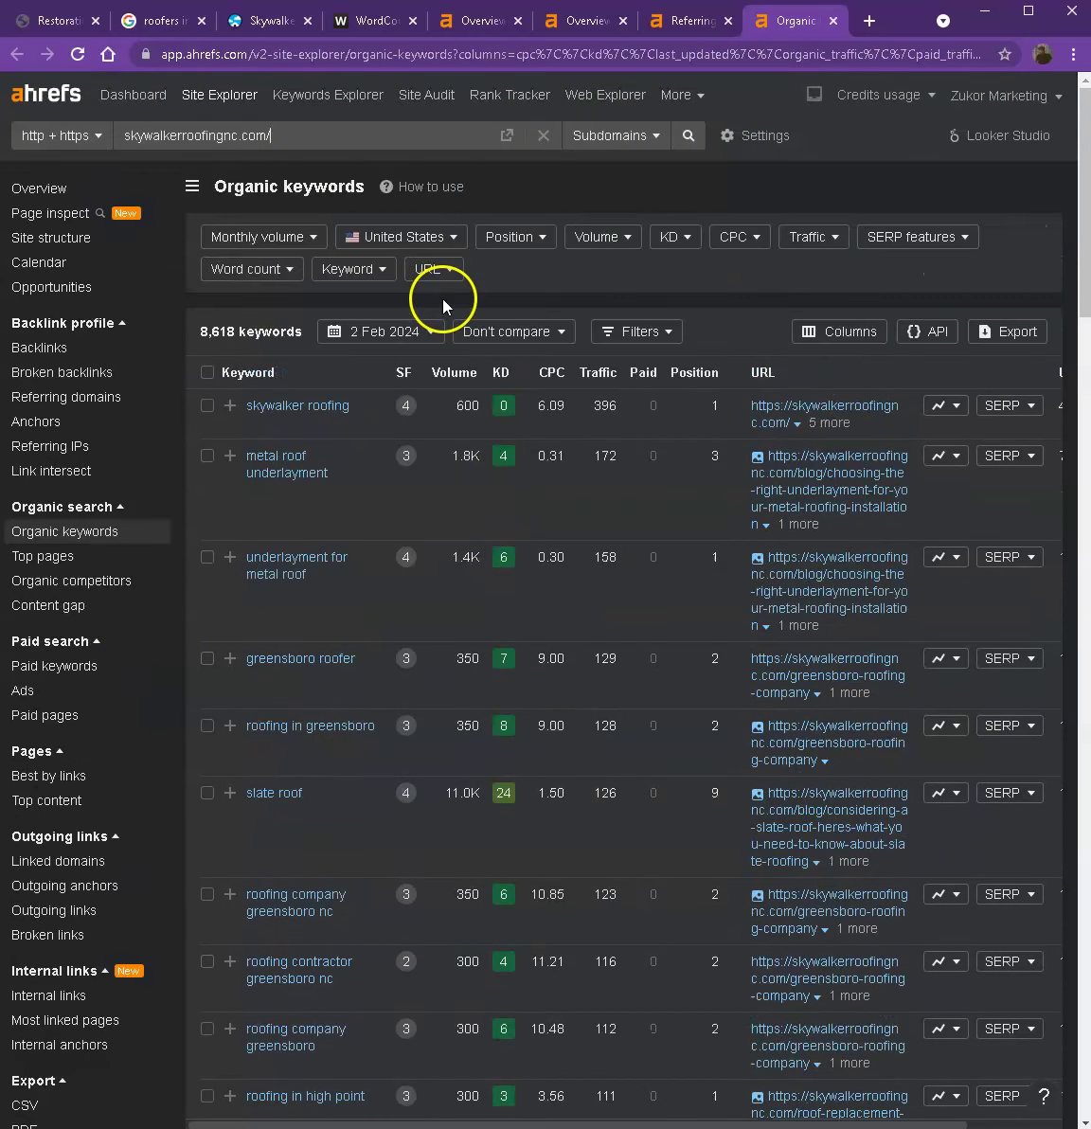
scroll(466, 455, "down", 2)
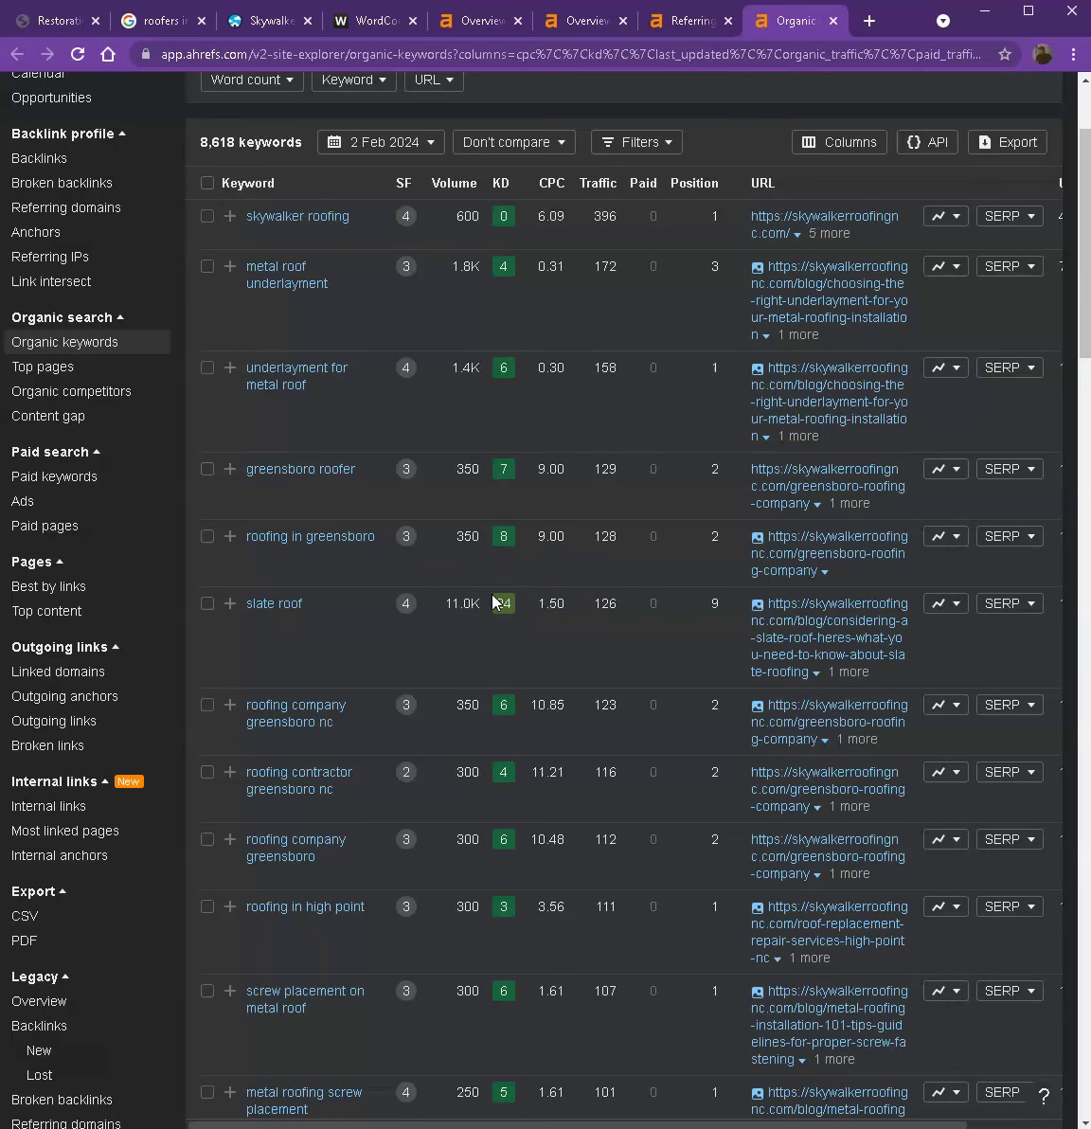
Step: Back on the Restoration homepage, begin saving the yard-sign house photo as PNG
left_click(47, 20)
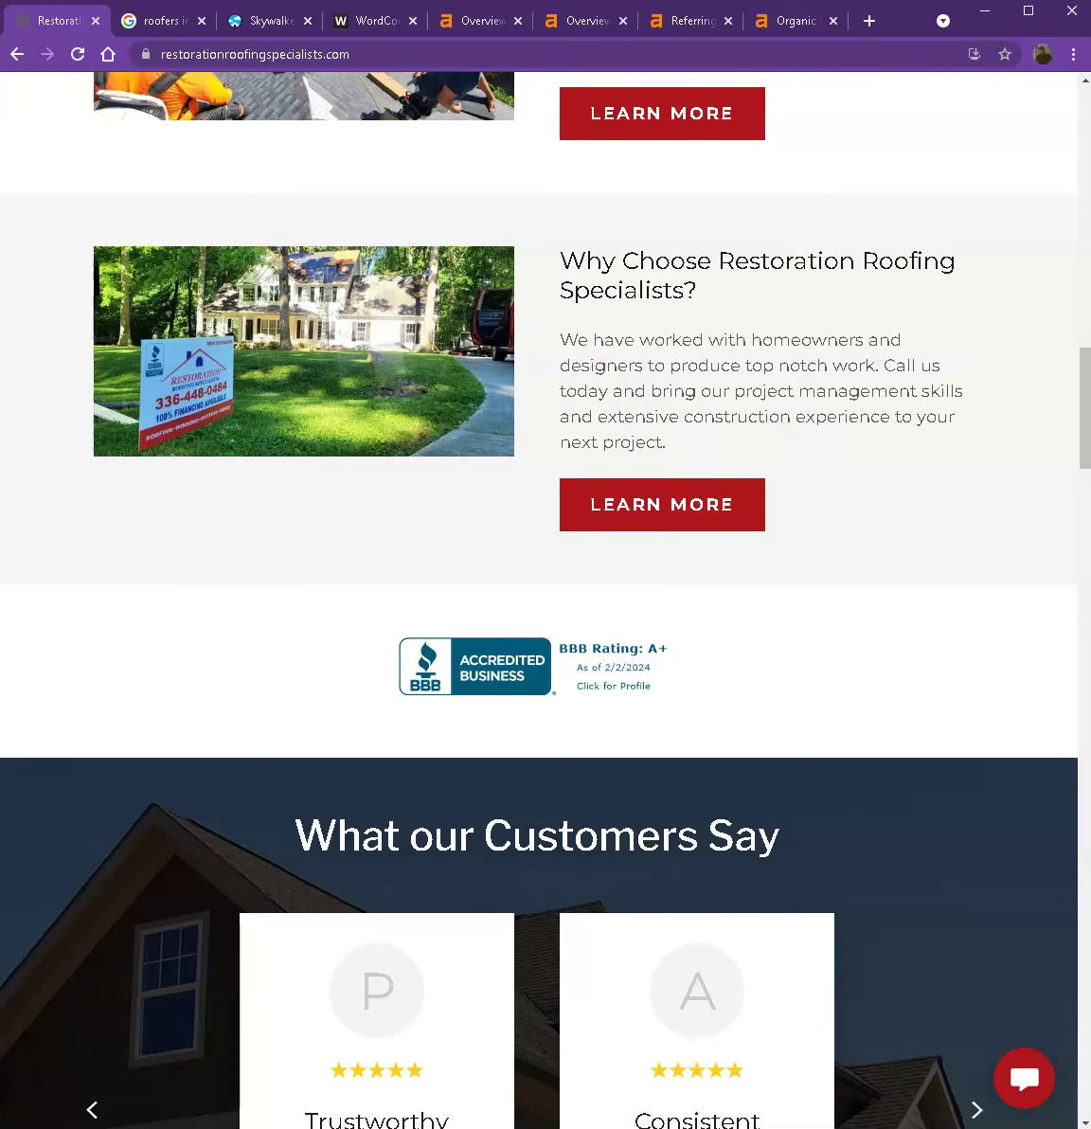
right_click(268, 354)
left_click(342, 387)
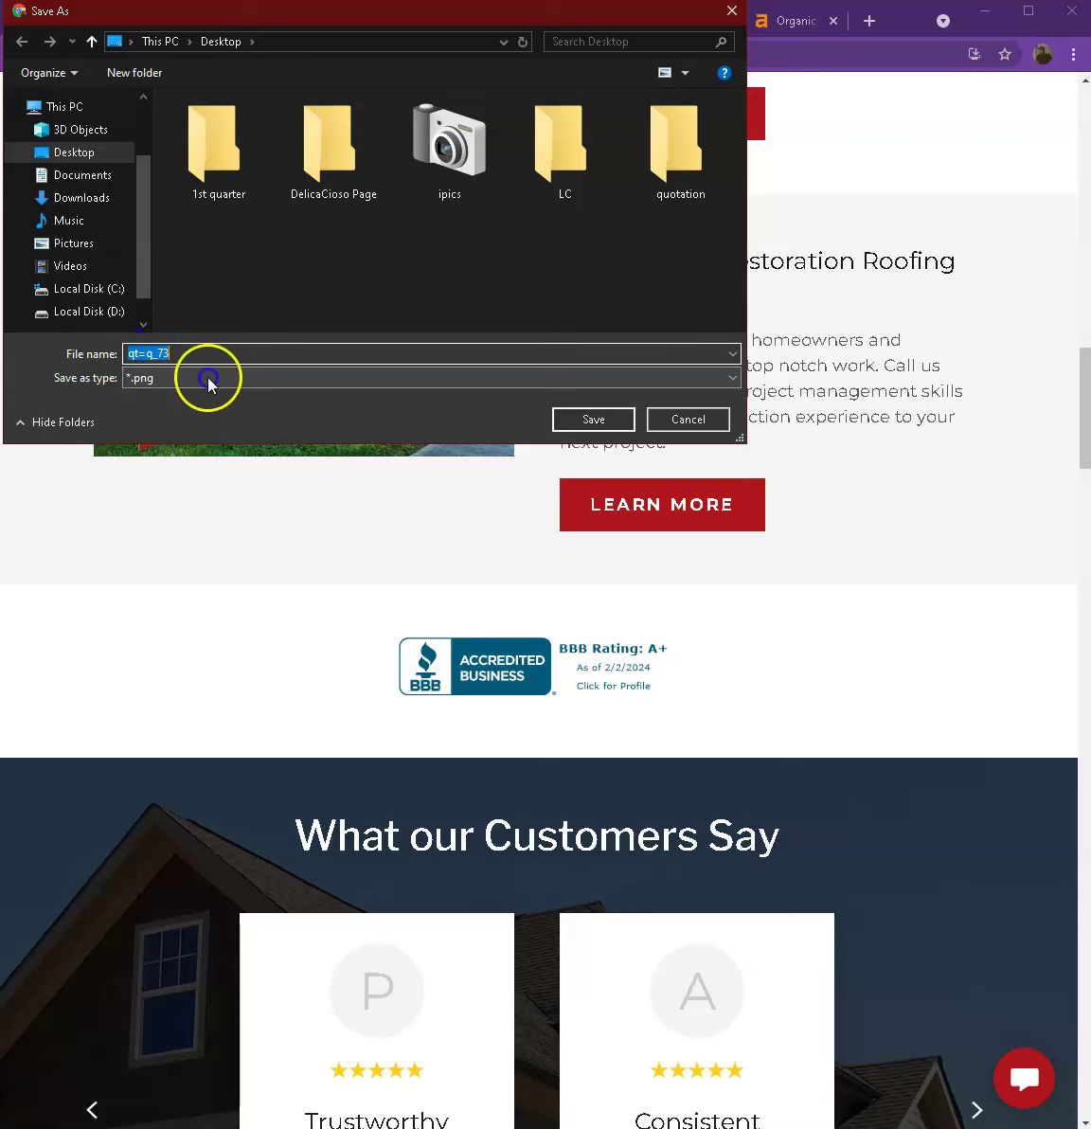
Step: Cancel the image save and scroll back to the top of the homepage
left_click(719, 422)
scroll(593, 478, "up", 5)
scroll(591, 473, "up", 4)
scroll(587, 464, "up", 3)
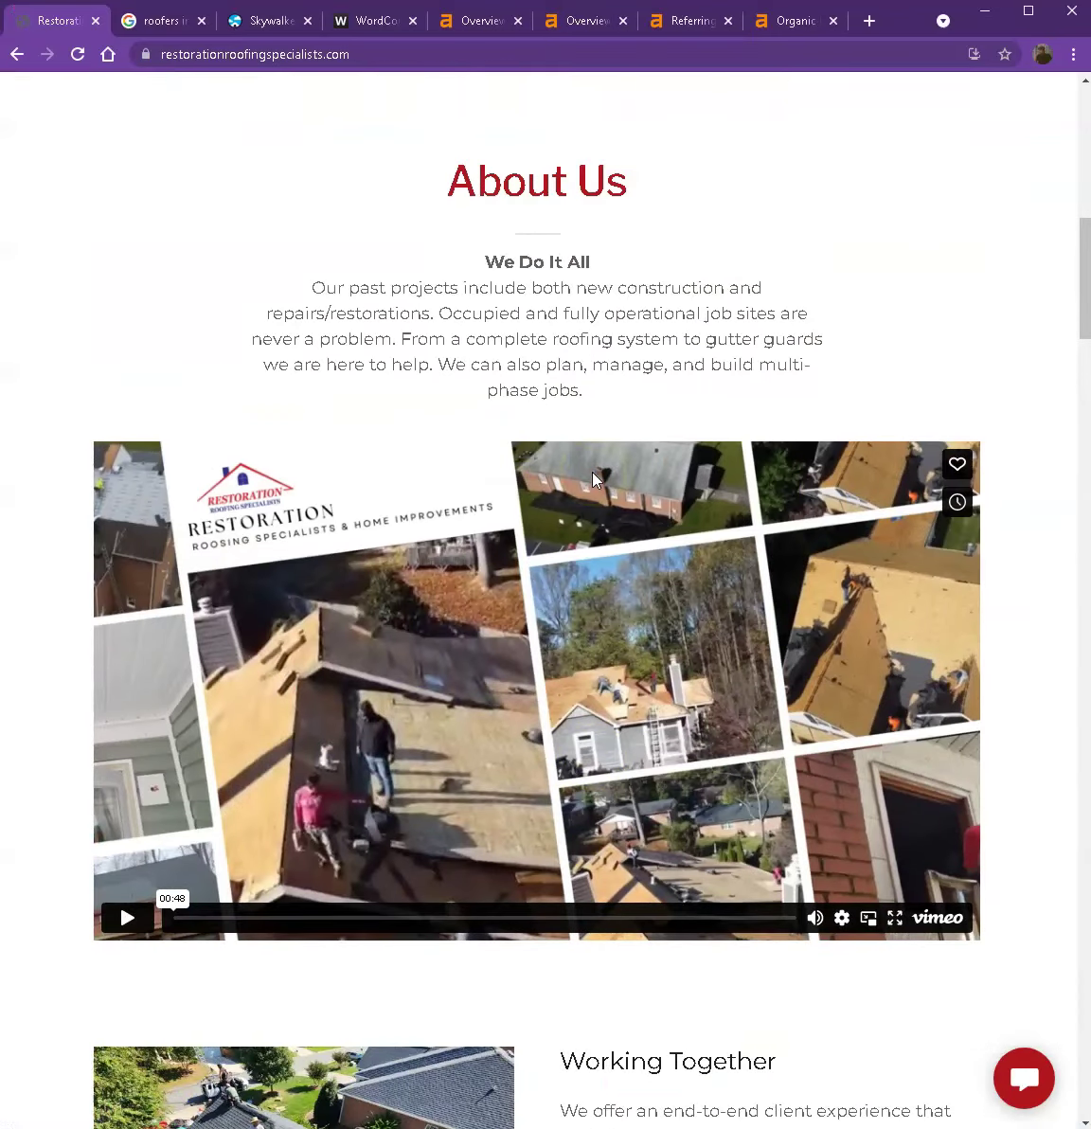
scroll(583, 450, "up", 2)
scroll(578, 445, "up", 4)
scroll(576, 445, "up", 4)
scroll(574, 449, "up", 2)
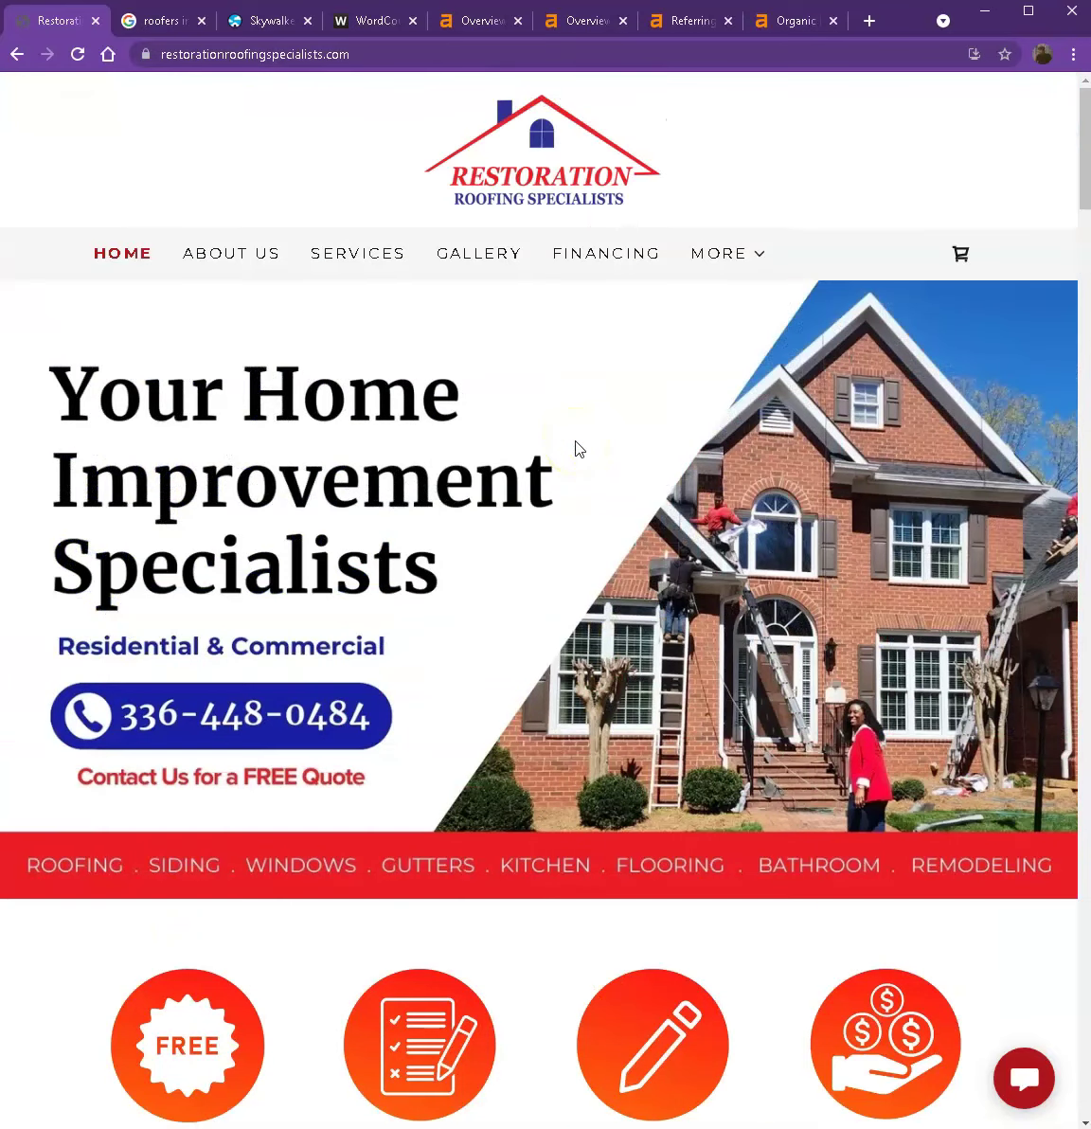
scroll(572, 454, "down", 3)
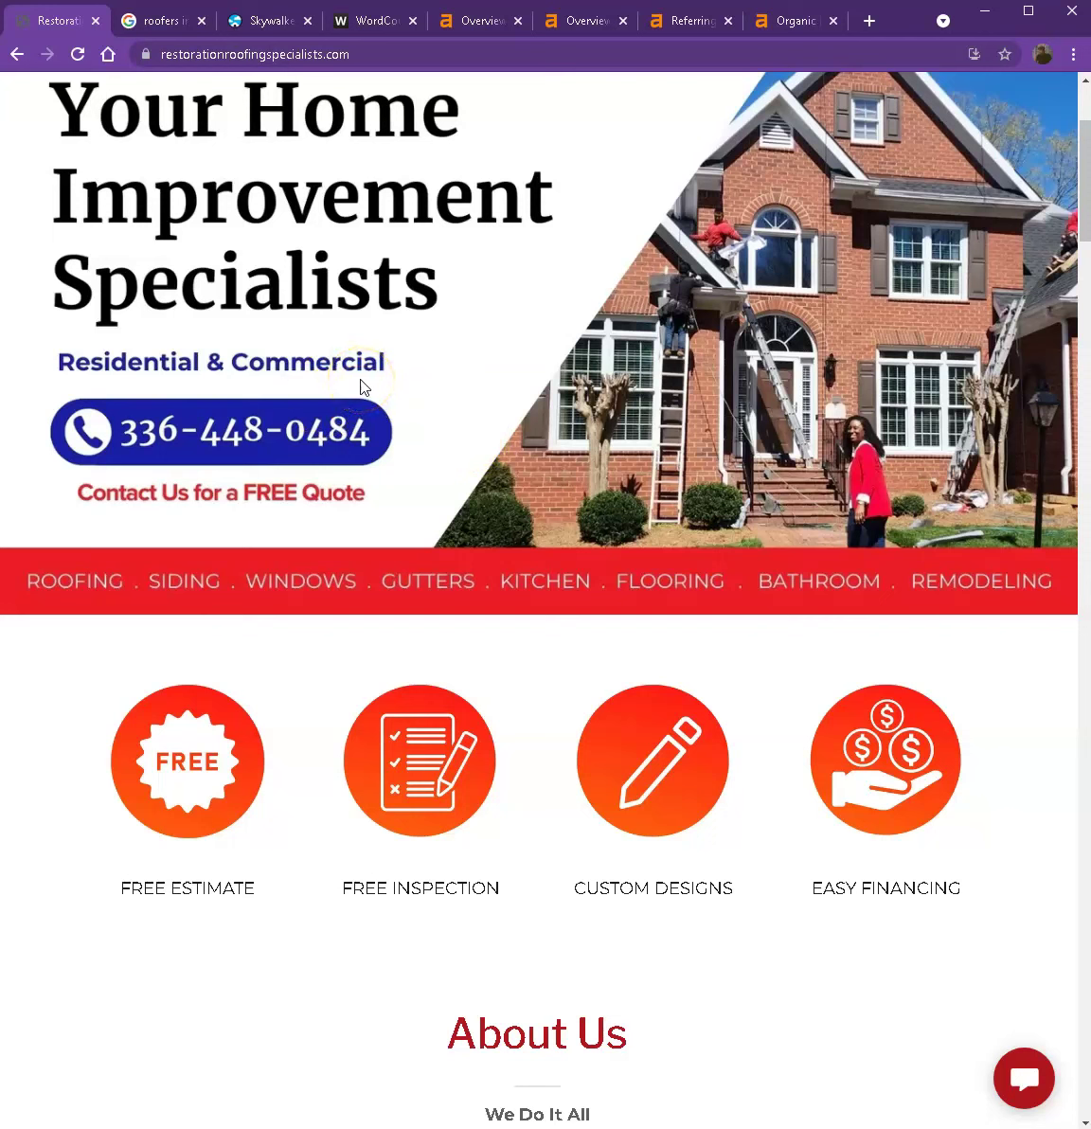
Step: Review the Google results for Winston-Salem roofers, then return to the Restoration Roofing homepage
left_click(149, 22)
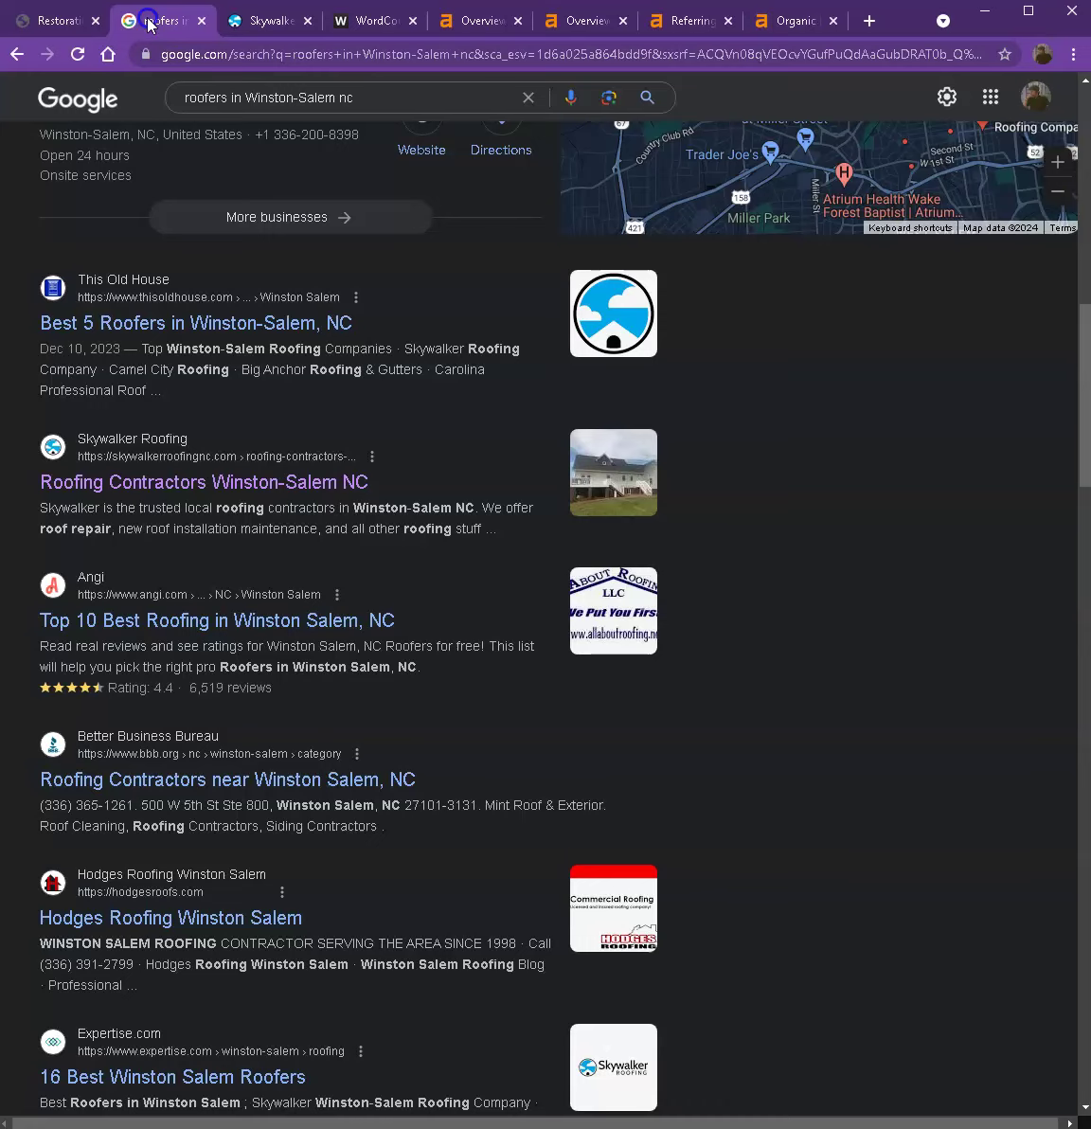
scroll(194, 355, "up", 3)
scroll(166, 388, "up", 4)
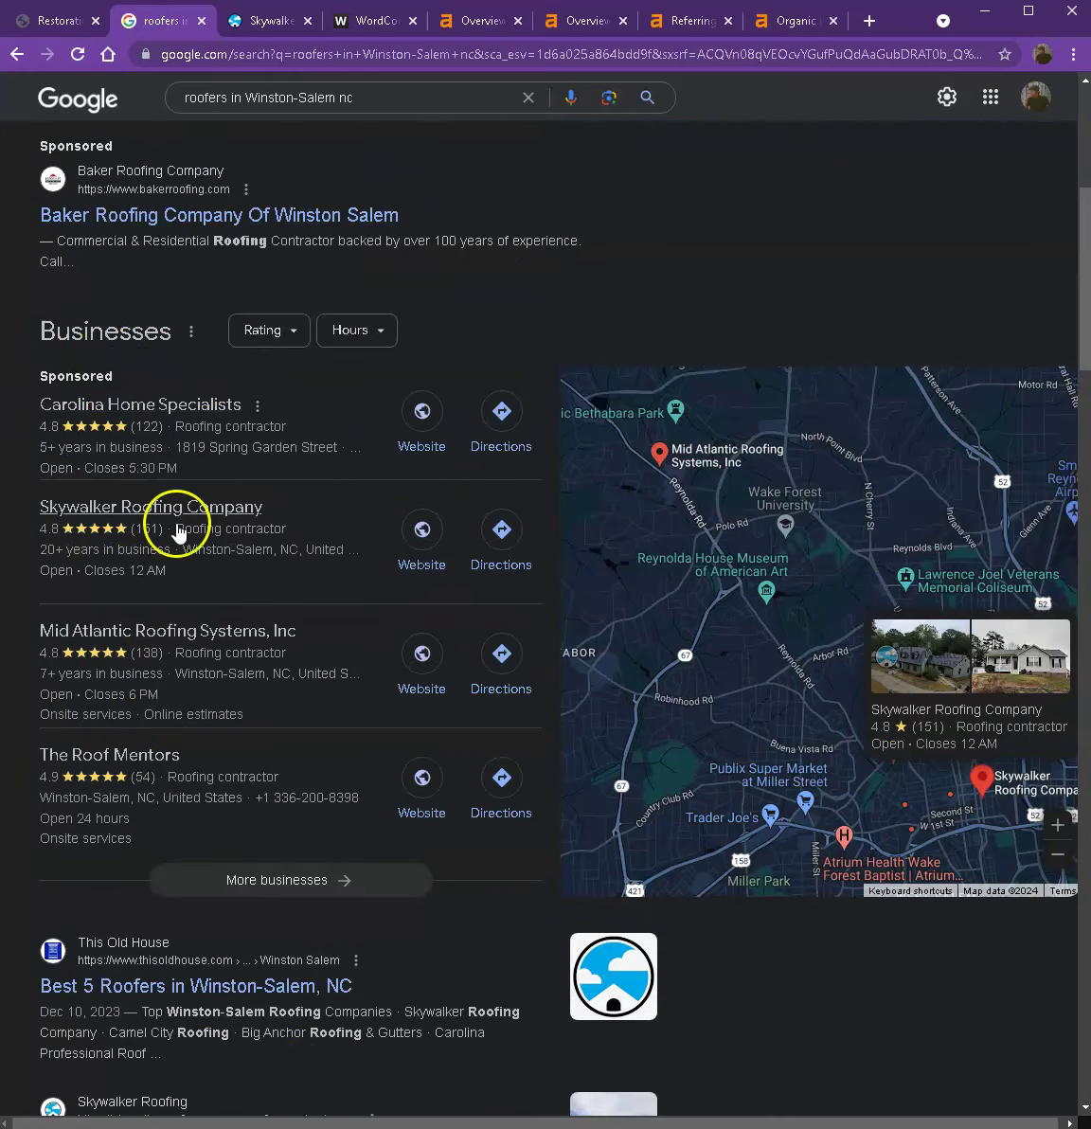
left_click(52, 21)
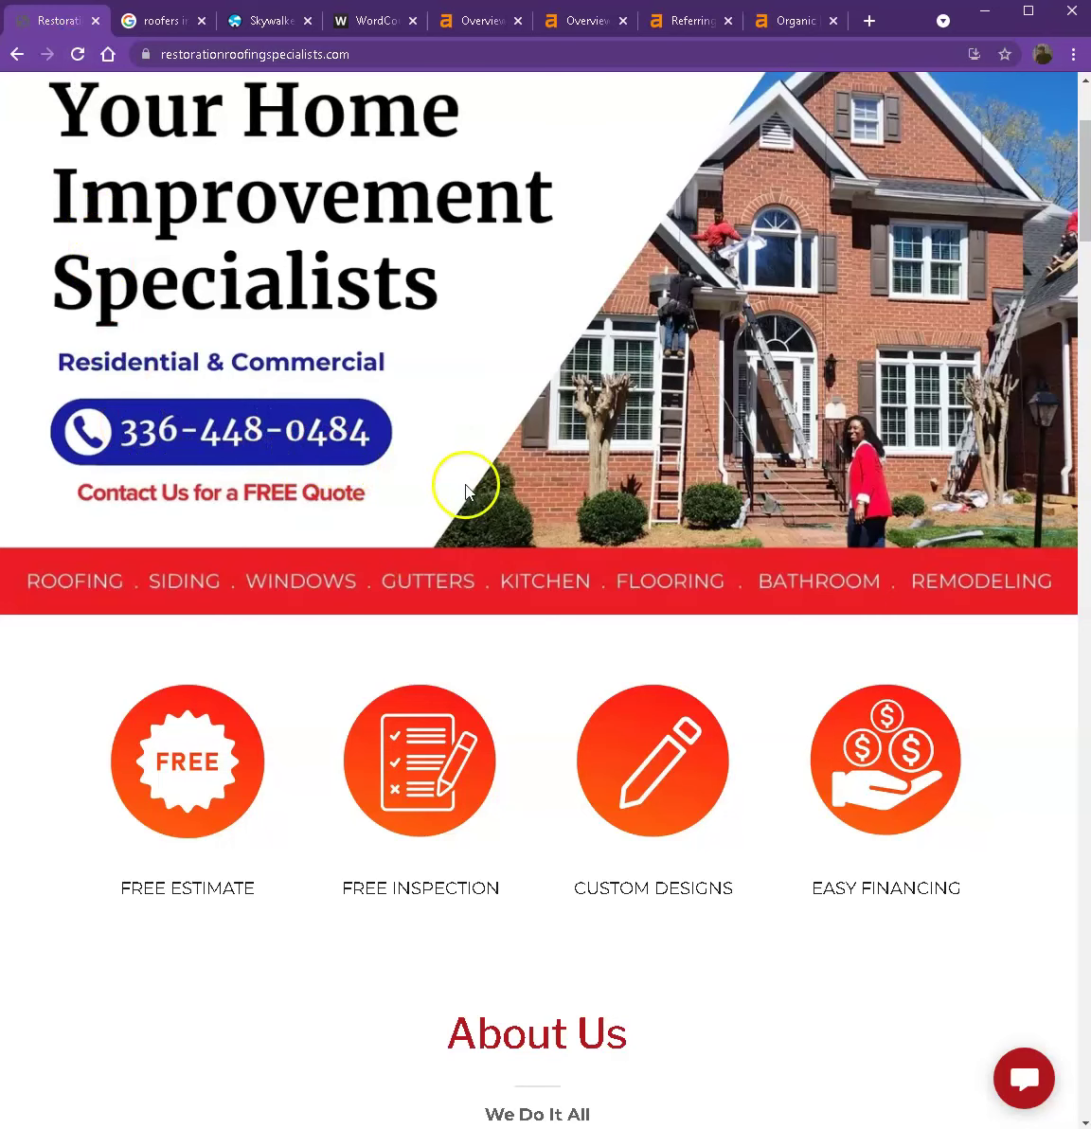
Step: Scroll down to the "We Do It All" About Us section and its project photo collage
scroll(448, 566, "down", 2)
scroll(448, 559, "down", 4)
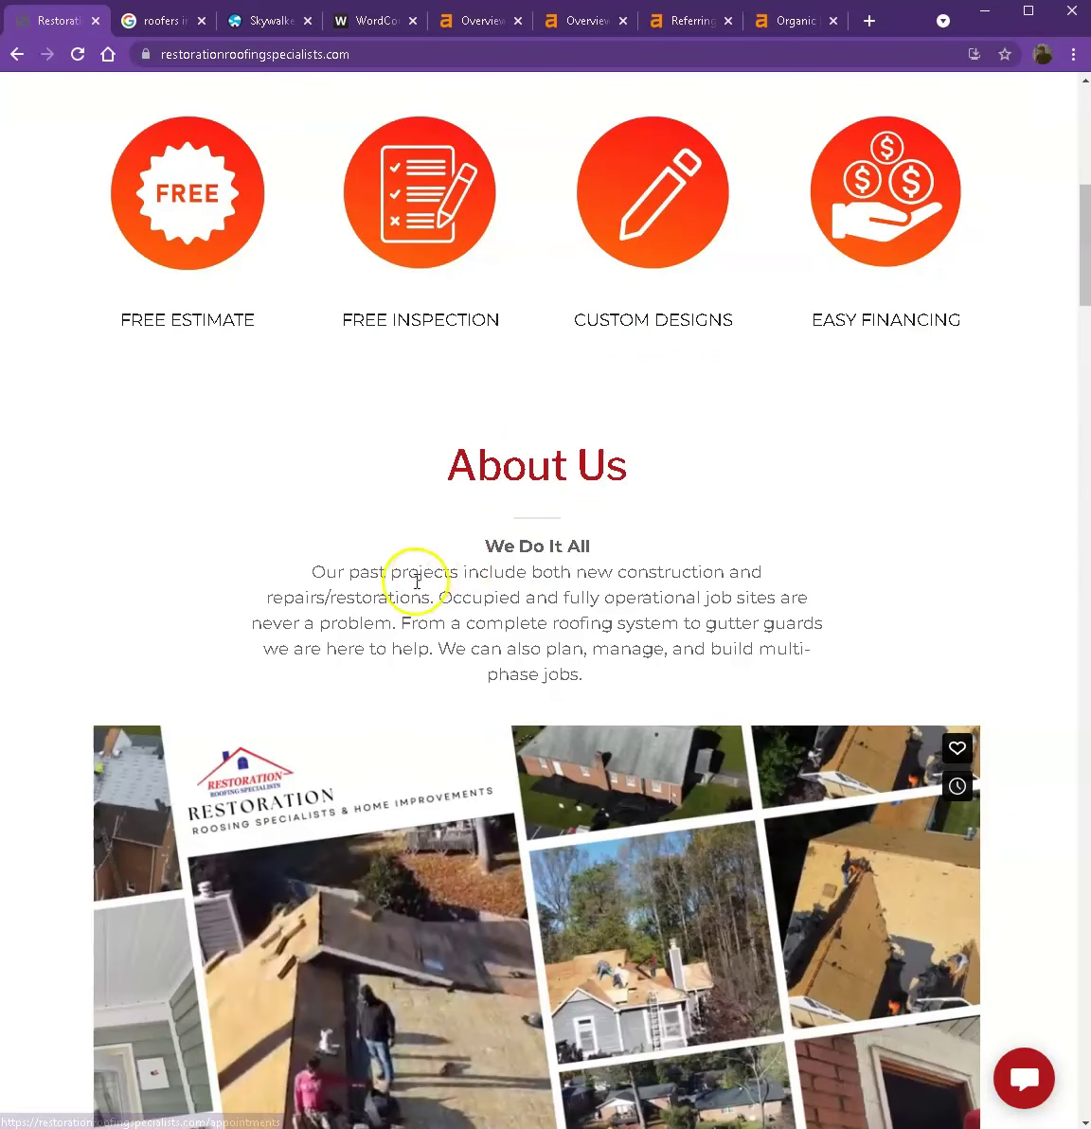